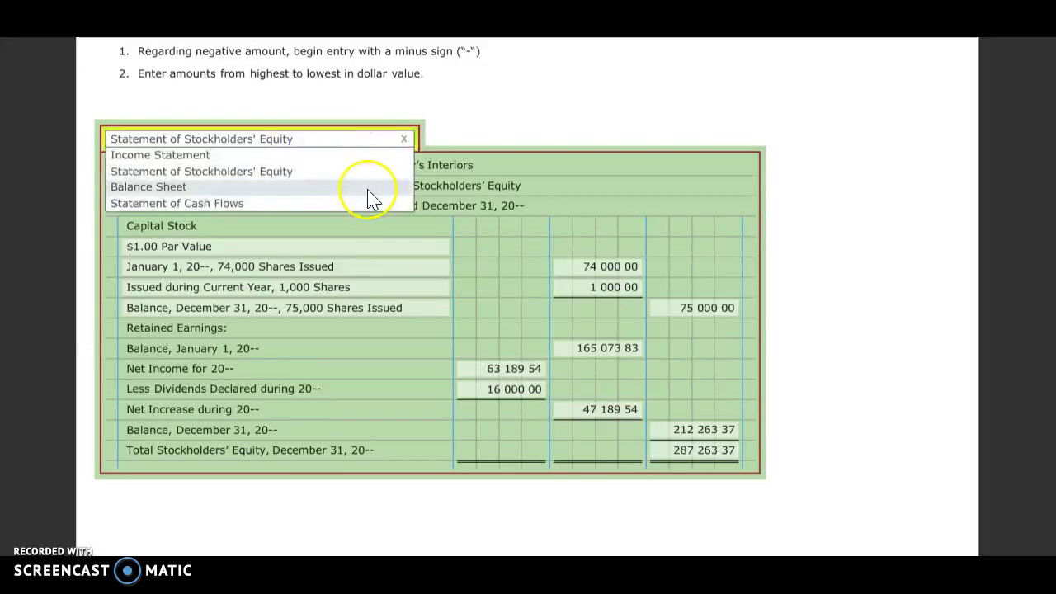
Switch the working paper to Foley's Interiors' blank December 31 balance sheet and review its rows.
left_click(368, 190)
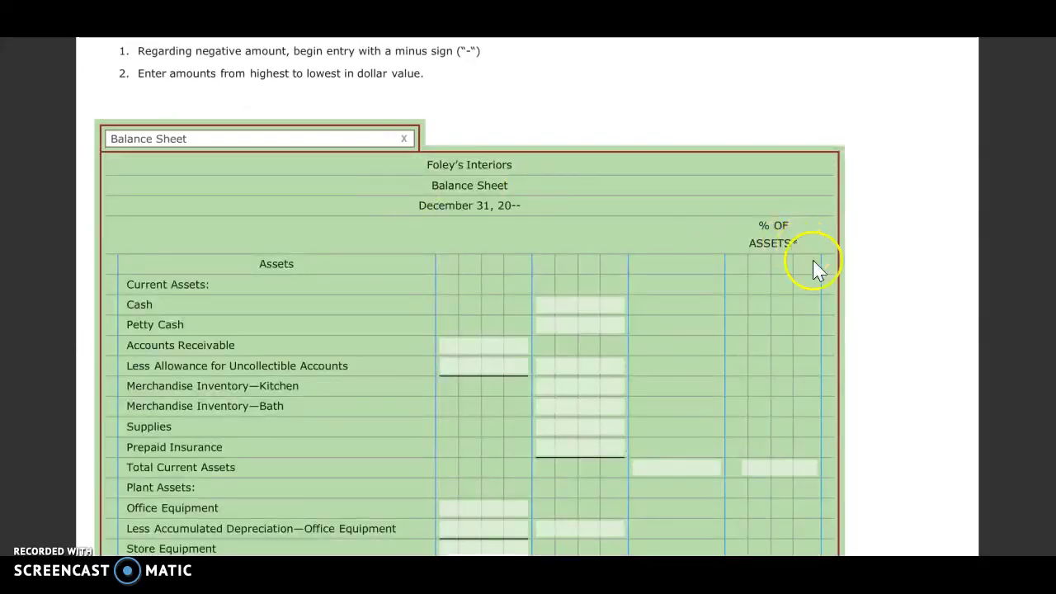
scroll(821, 268, "down", 1)
scroll(830, 276, "down", 3)
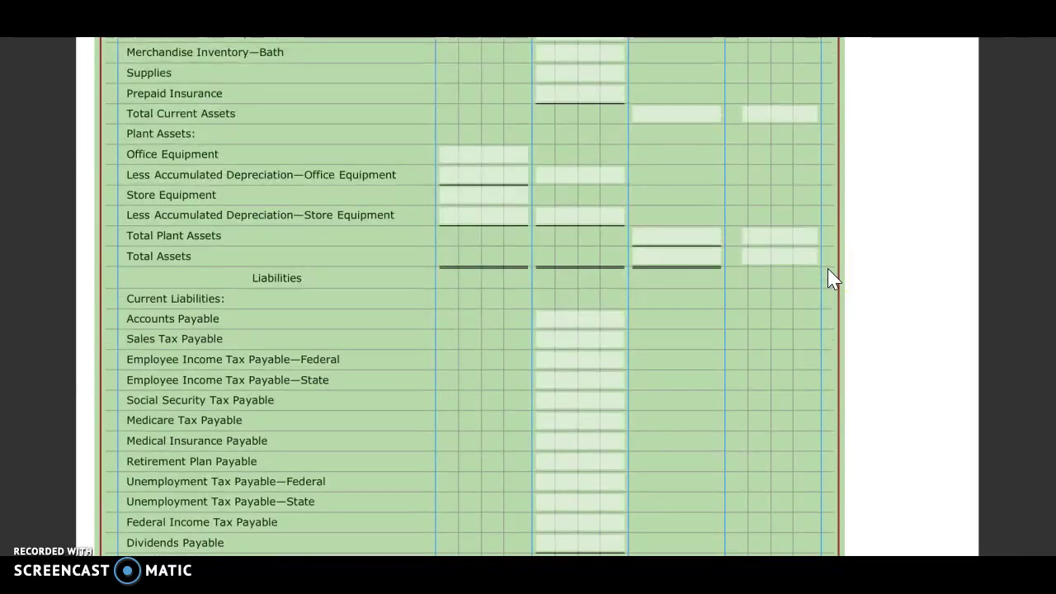
scroll(830, 279, "up", 4)
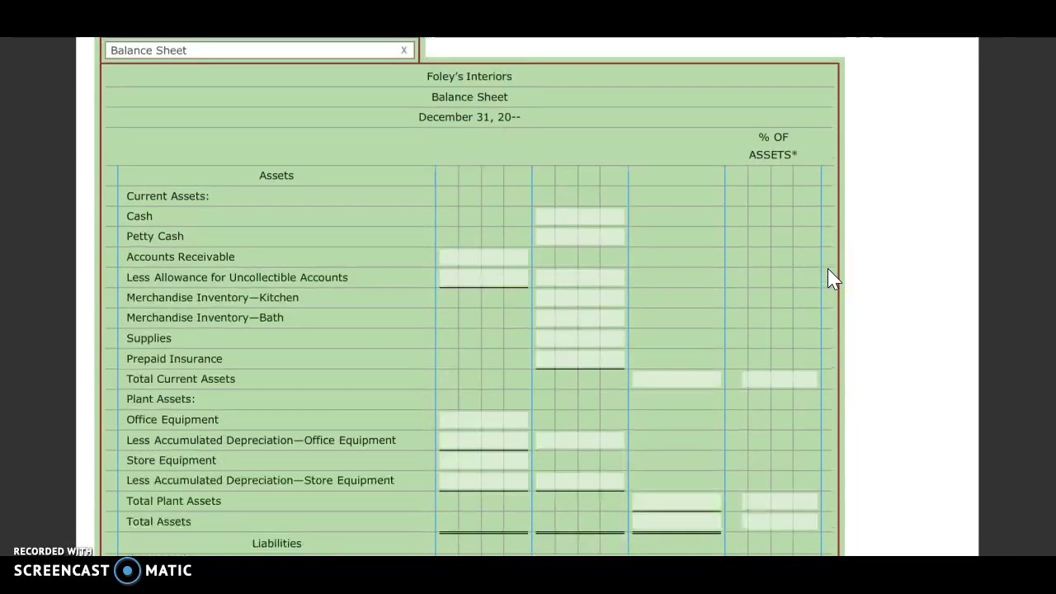
left_click(97, 126)
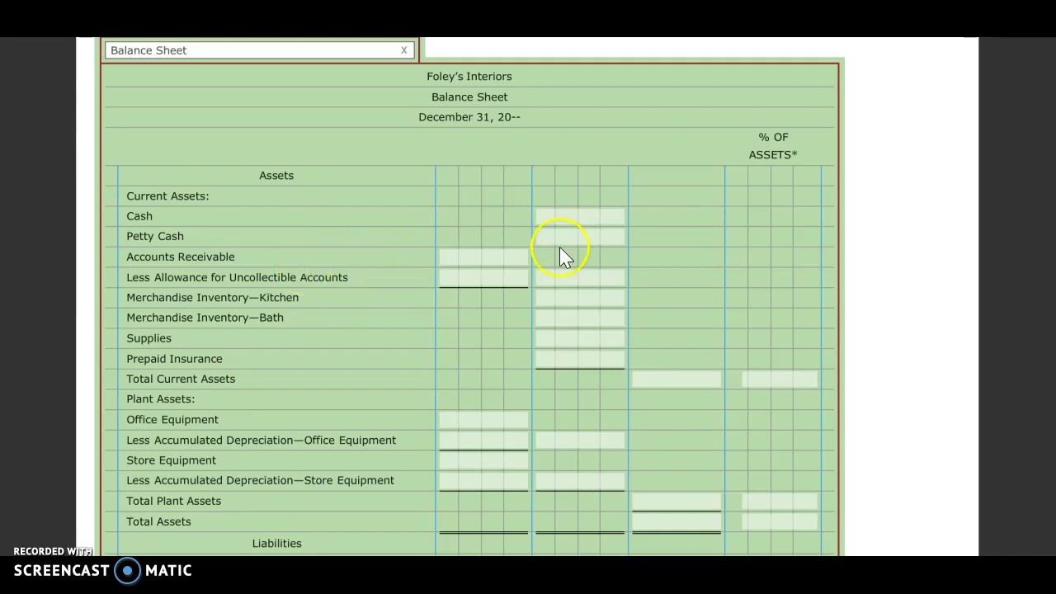
Enter Cash of 36,460.79 and Petty Cash of 300.00.
left_click(593, 219)
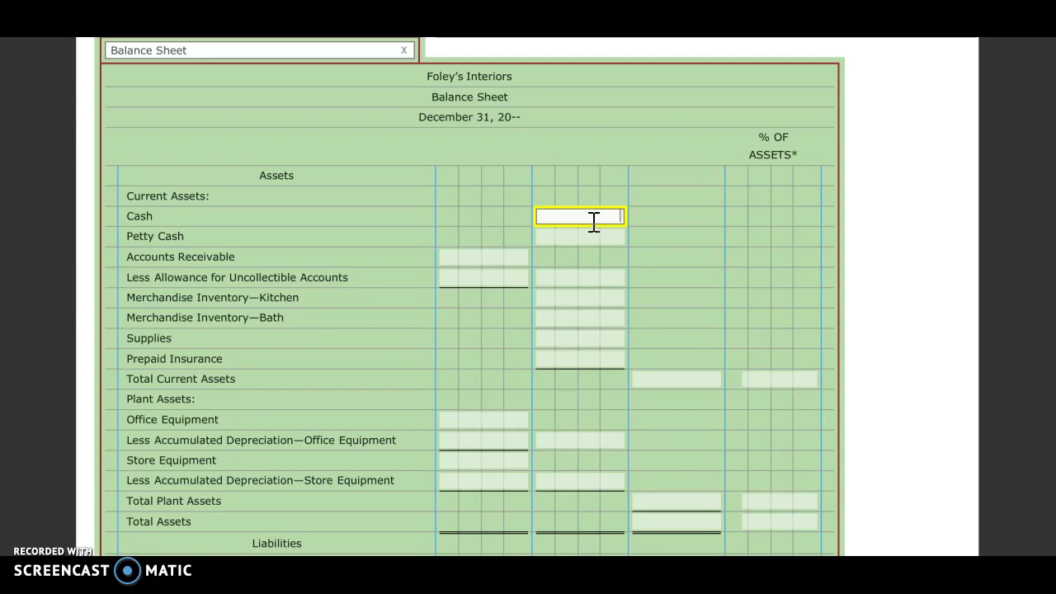
type("36460.79")
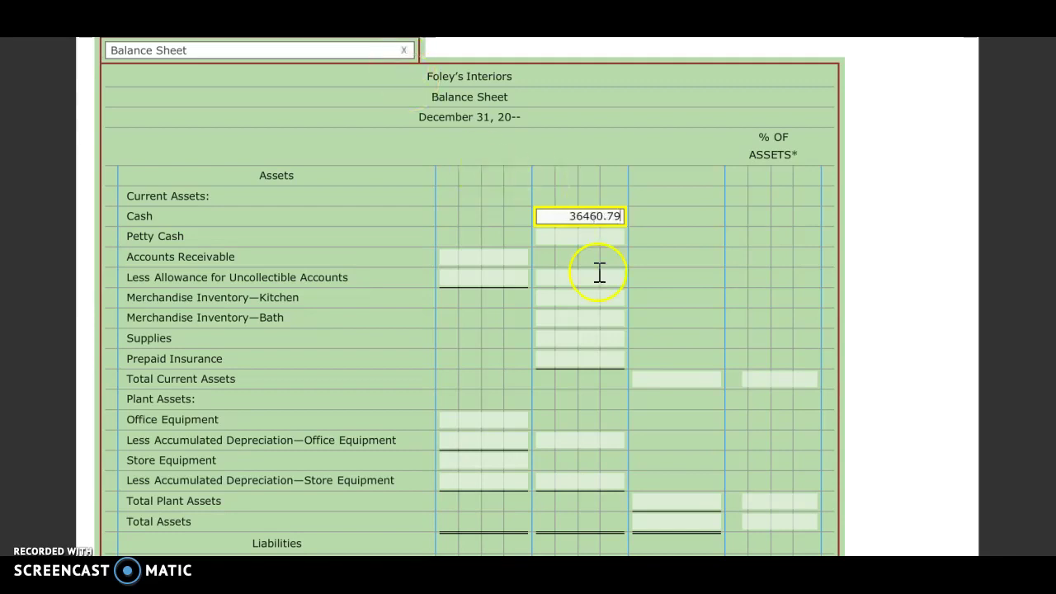
left_click(601, 232)
scroll(601, 231, "down", 3)
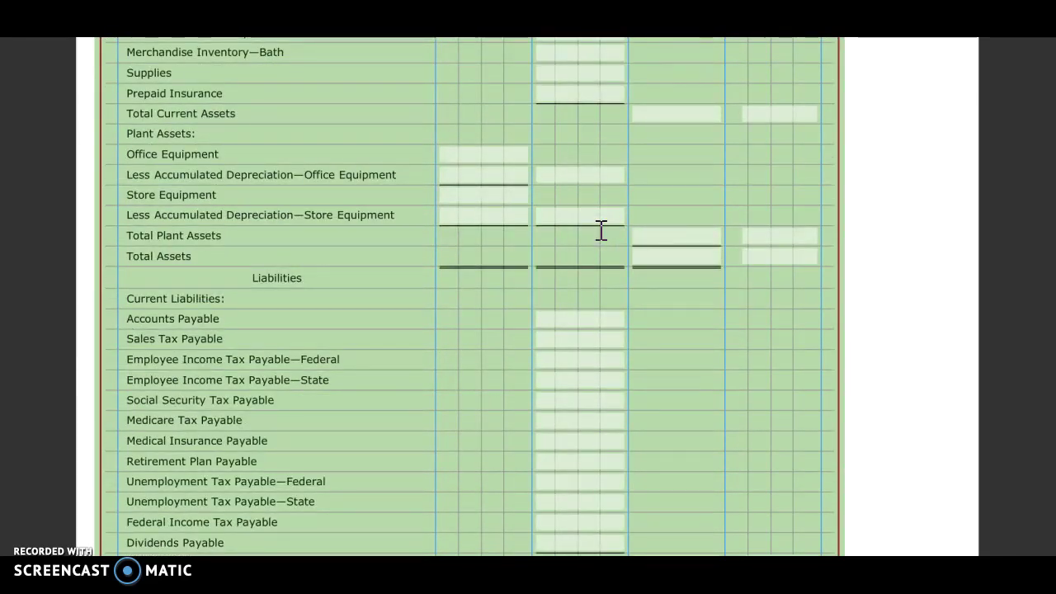
type("3")
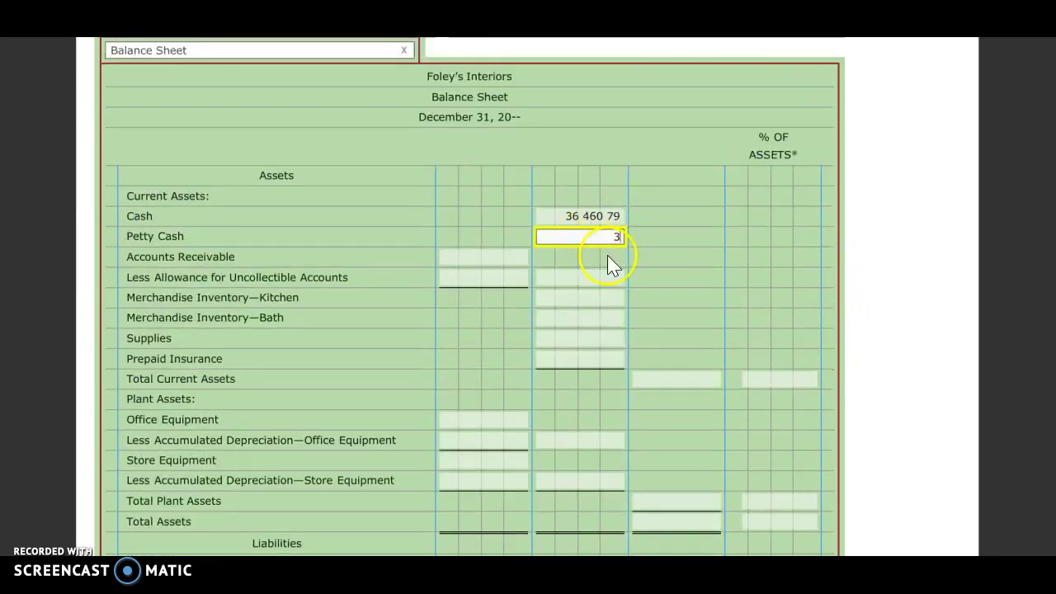
type("00")
Enter Accounts Receivable 23,018.95 less 2,101.23 allowance, net 20,917.72.
left_click(511, 256)
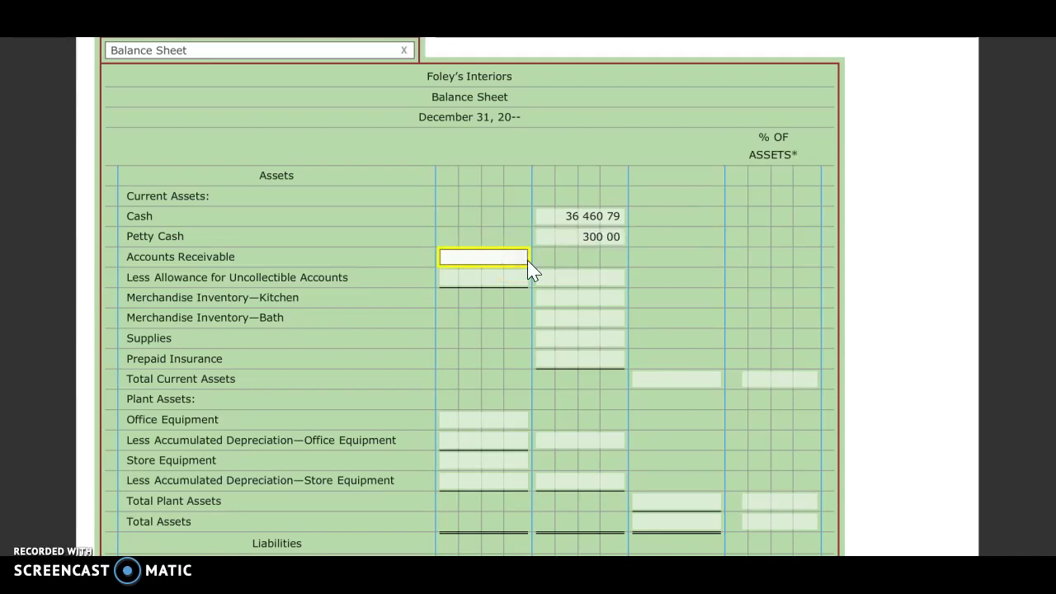
type("23018.95")
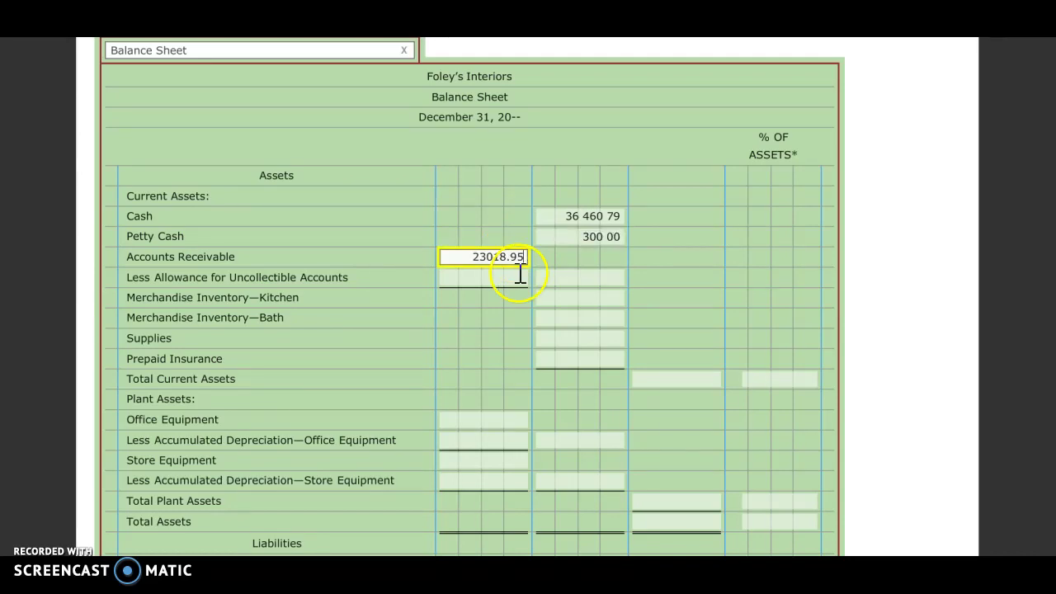
left_click(502, 277)
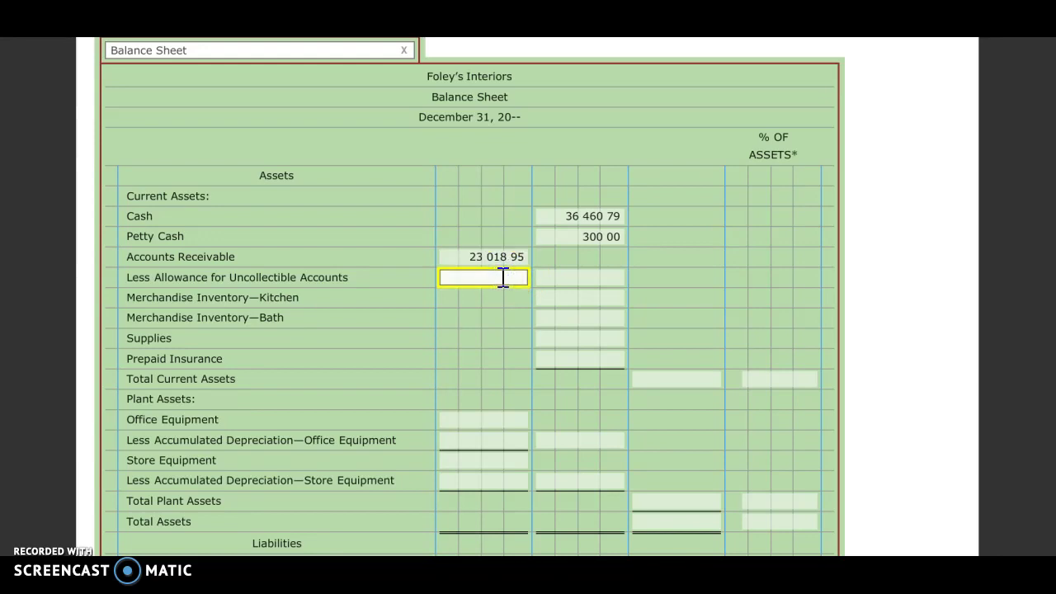
type("2101.23")
left_click(575, 277)
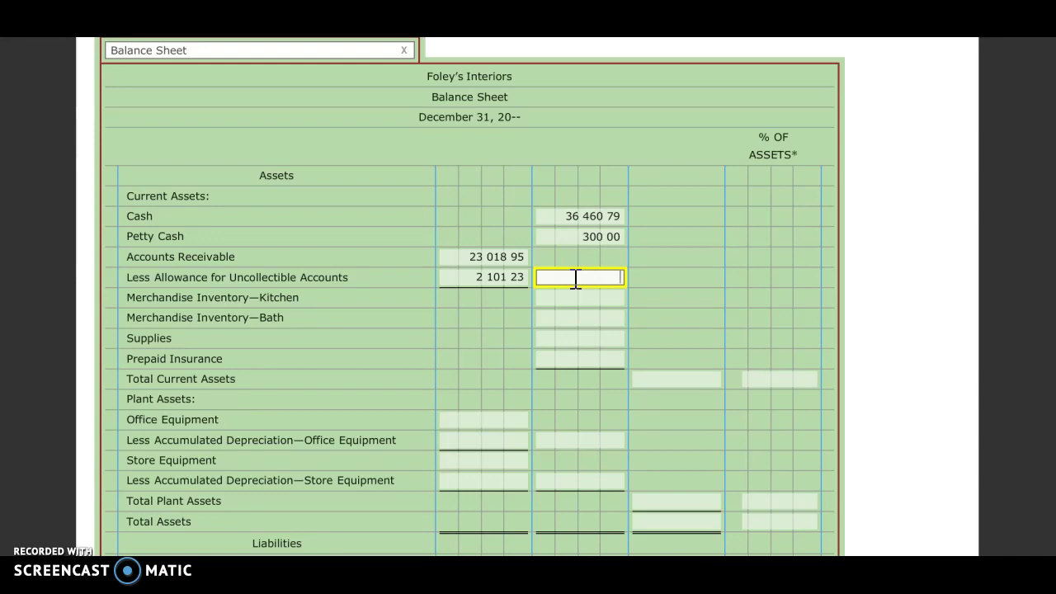
type("2091")
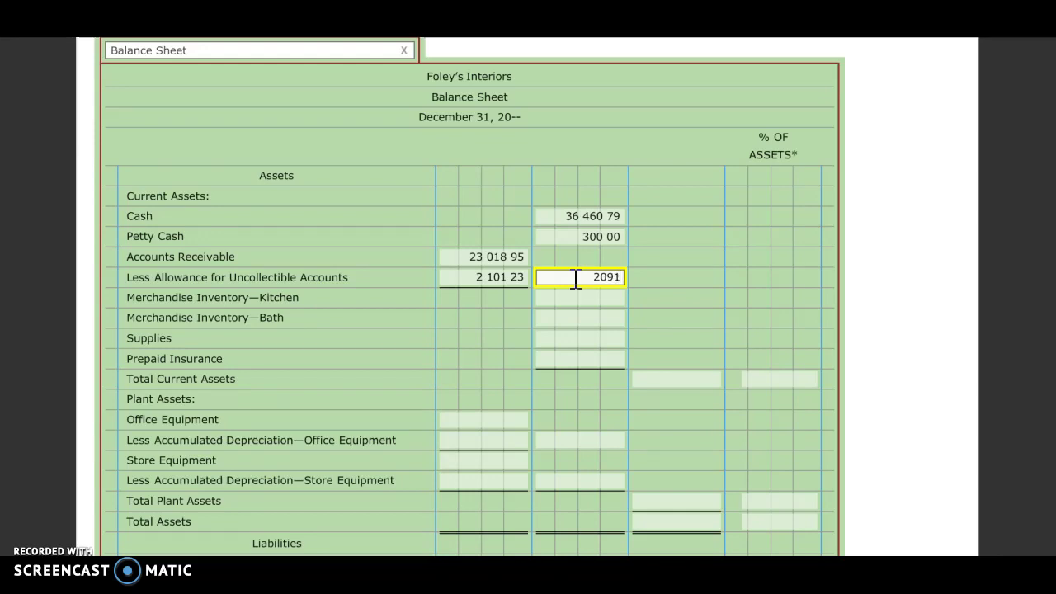
type("7.72")
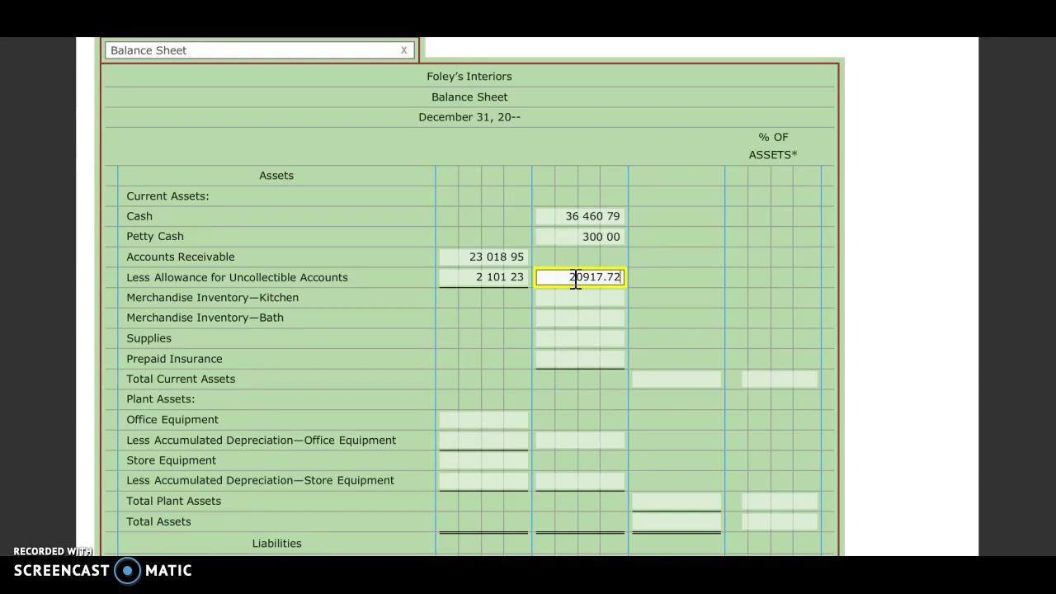
Enter the kitchen inventory of 147,084.62 and the bath inventory of 97,671.31.
left_click(575, 283)
left_click(575, 298)
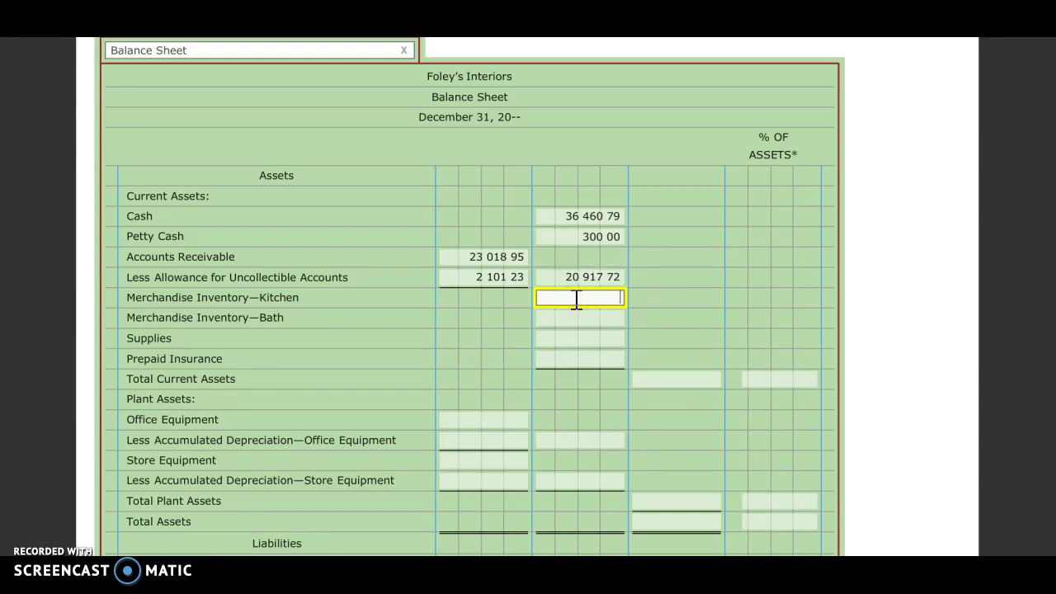
type("147084.62")
left_click(576, 314)
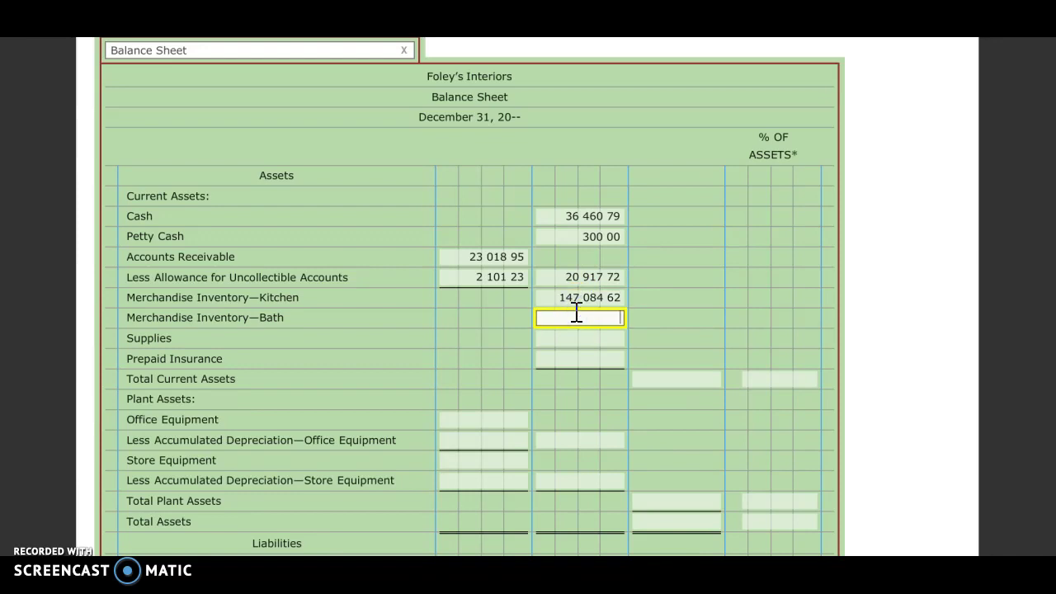
type("97 671.31")
Enter Supplies 1,950.00, Prepaid Insurance 2,500.00 and Total Current Assets 306,884.44.
left_click(574, 338)
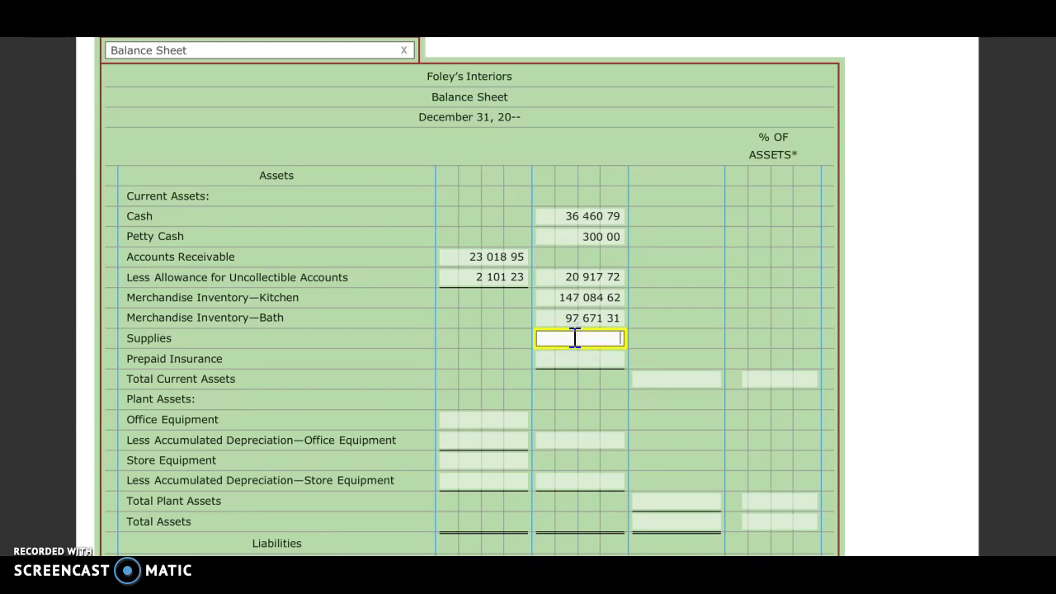
type("1950")
left_click(577, 359)
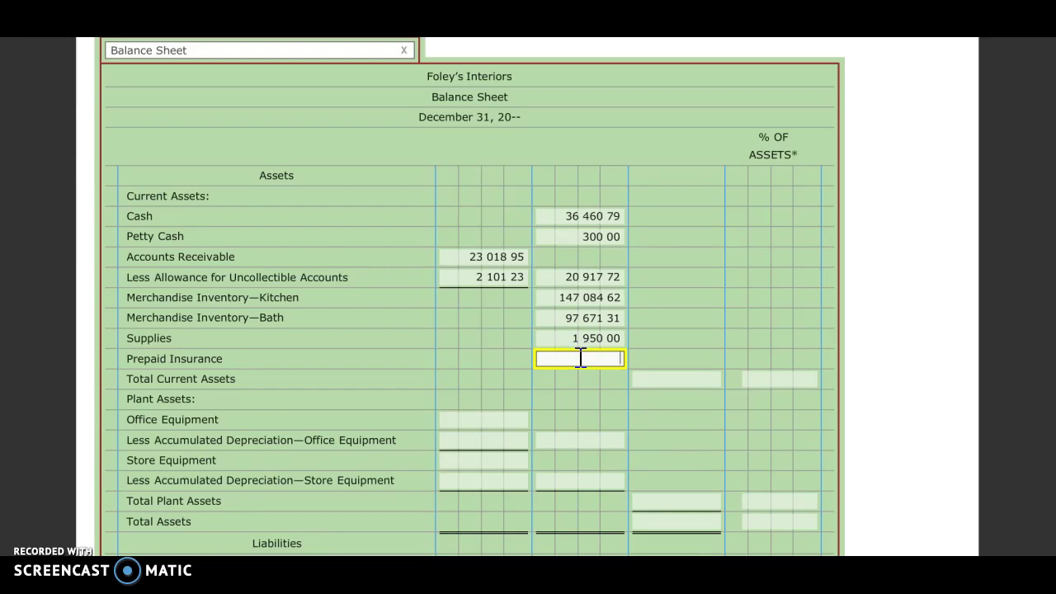
type("2 500")
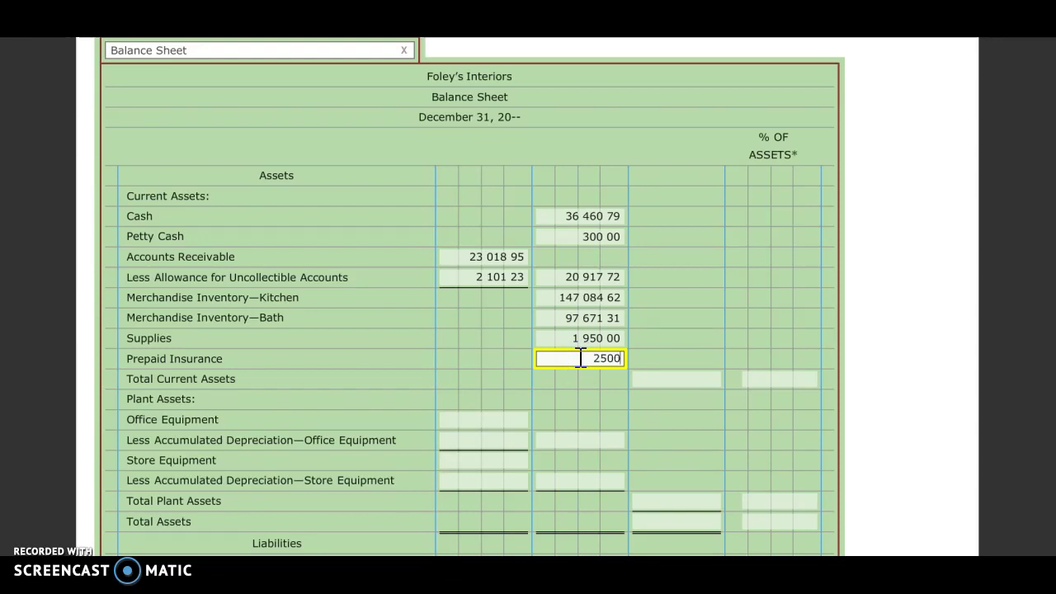
left_click(668, 378)
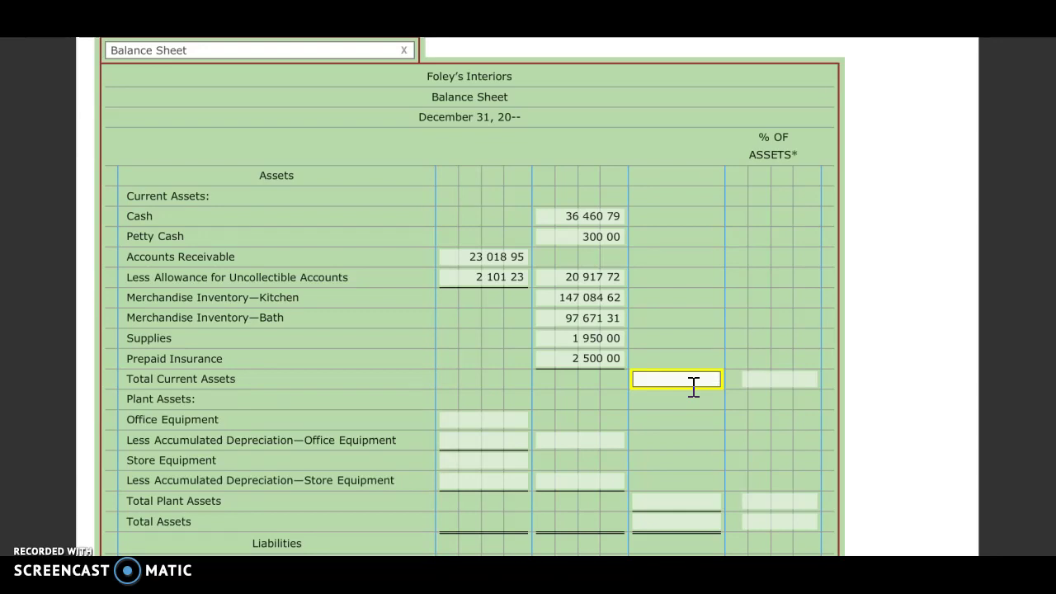
type("306884.44")
Enter Office Equipment 26,015.89 less 18,674.00 accumulated depreciation, net 7,341.89, and snooze the Outlook reminder.
scroll(554, 401, "down", 1)
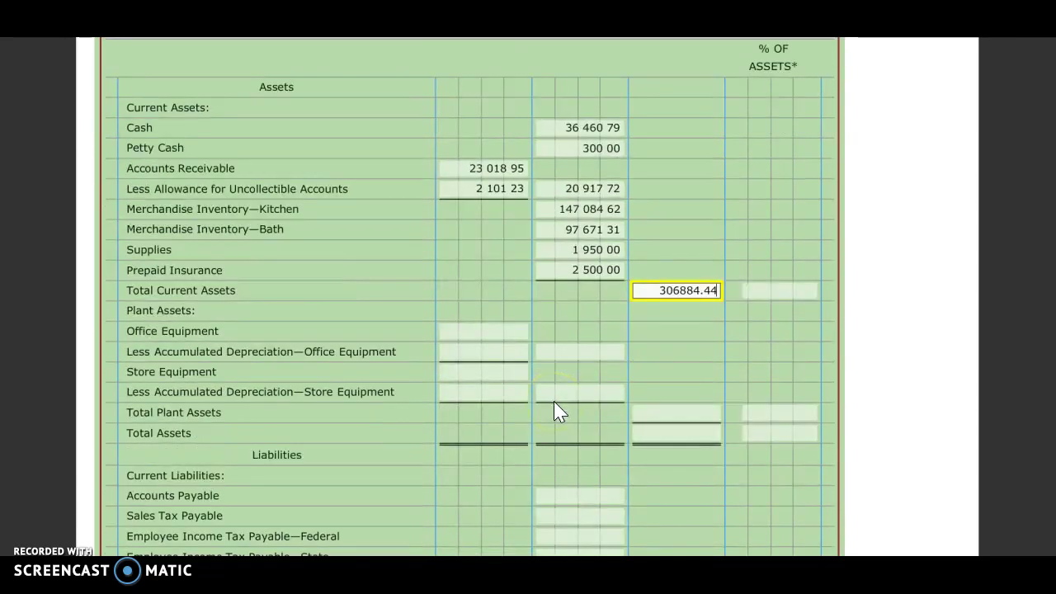
left_click(483, 330)
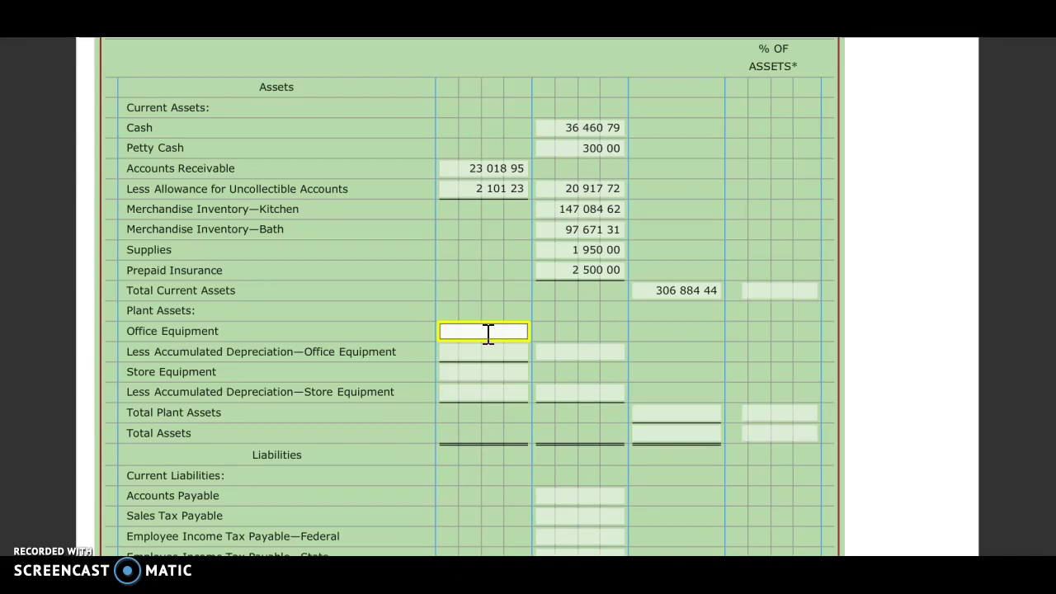
type("2602")
key("BackSpace")
type("15.44")
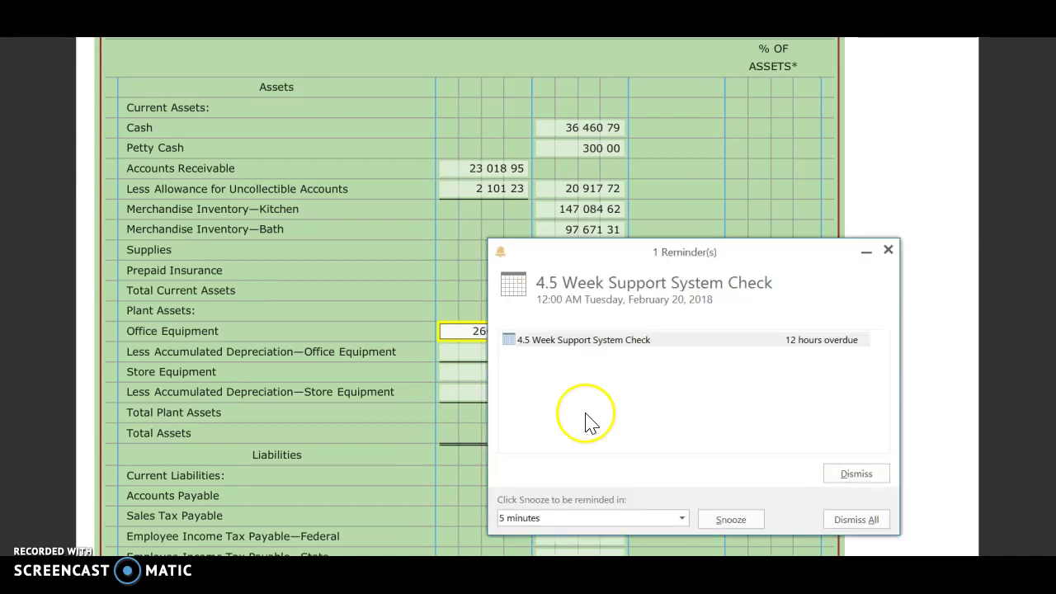
left_click(731, 519)
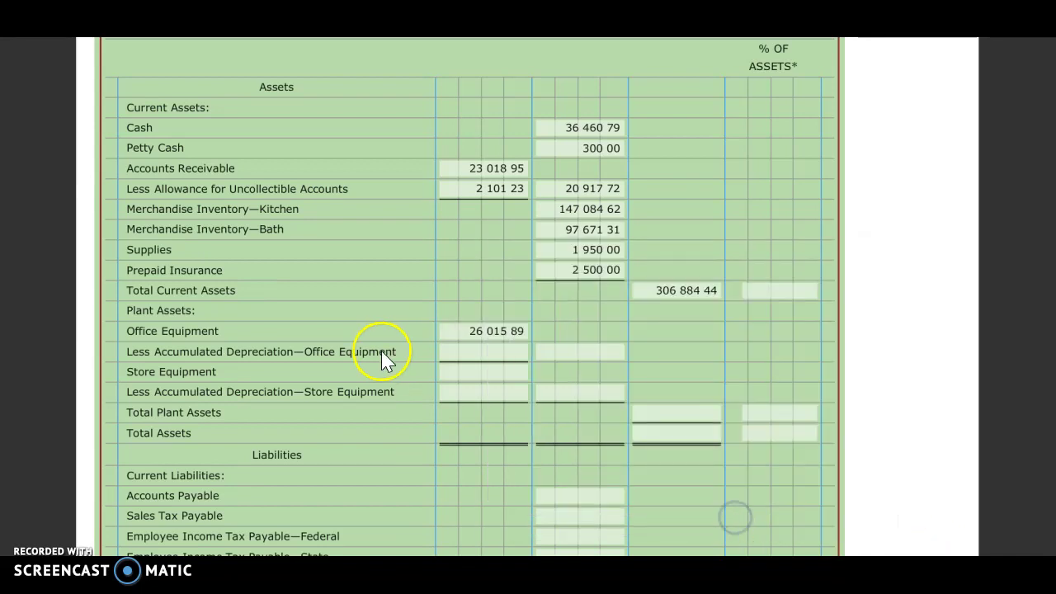
left_click(501, 351)
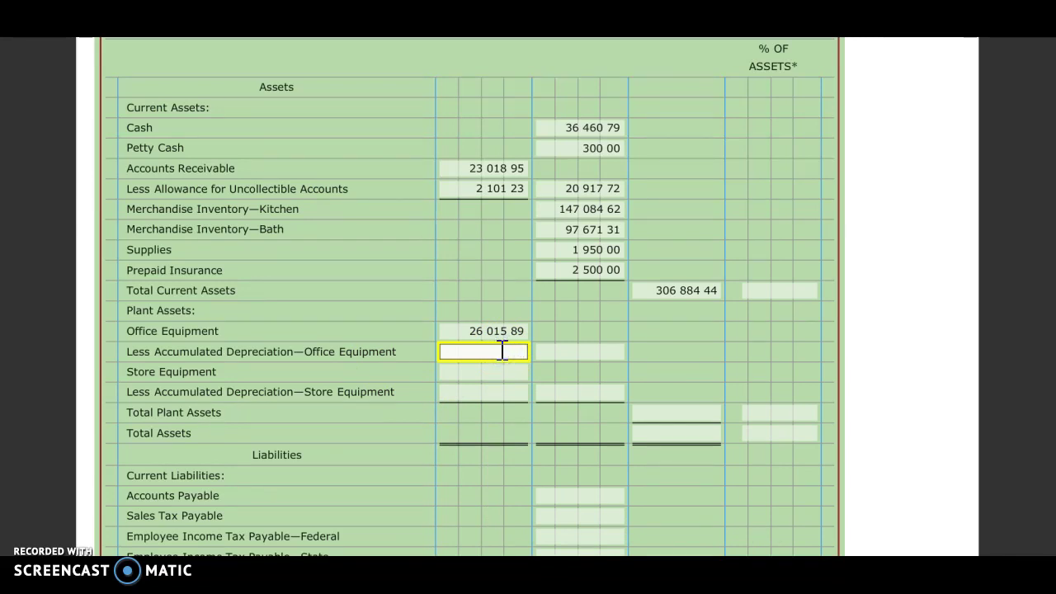
type("18 674")
key("Tab")
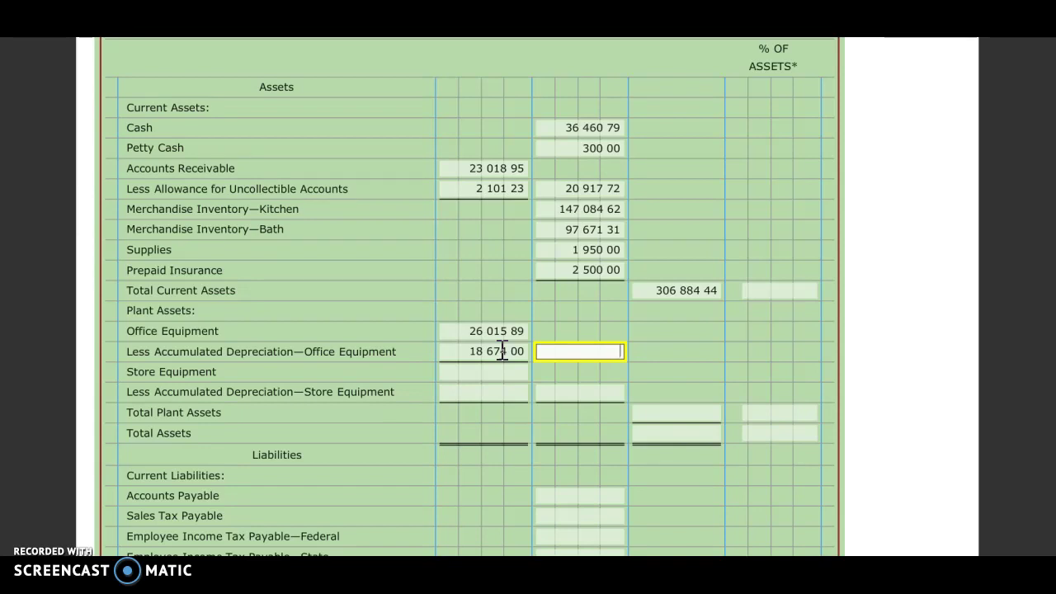
type("7")
key("BackSpace")
type("7 341.89")
Enter Store Equipment 51,852.82 less 36,255.00 accumulated depreciation, net 15,597.82.
left_click(487, 370)
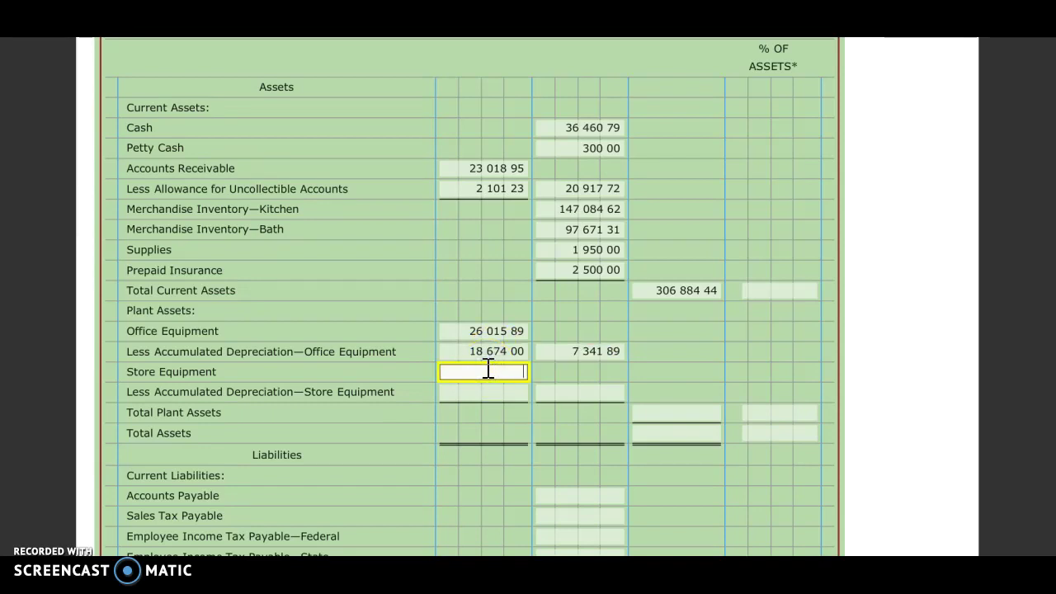
type("51 8")
type("52.82")
left_click(487, 404)
left_click(484, 392)
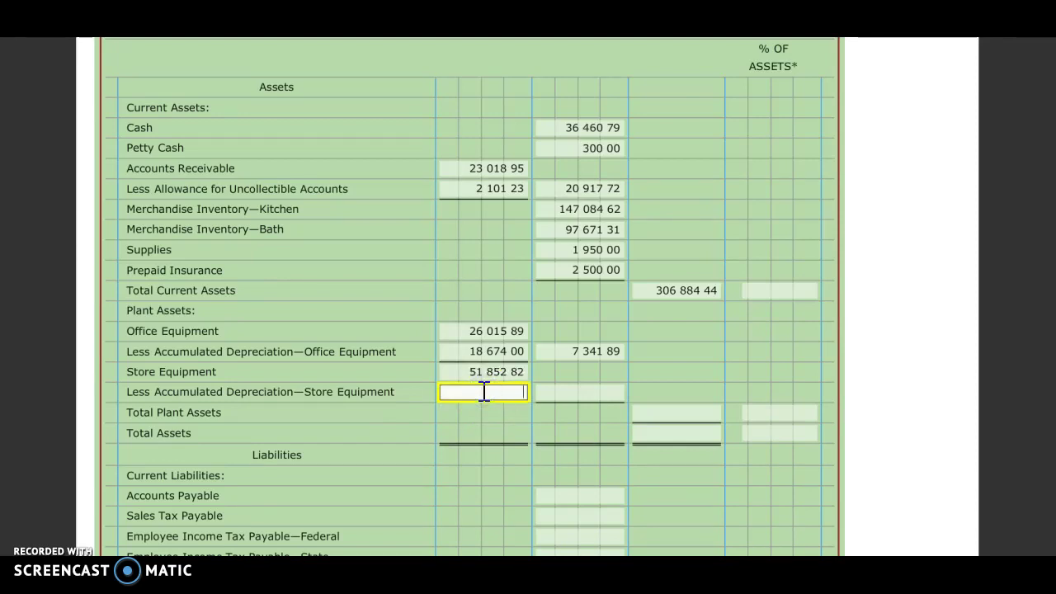
type("36 255")
left_click(583, 396)
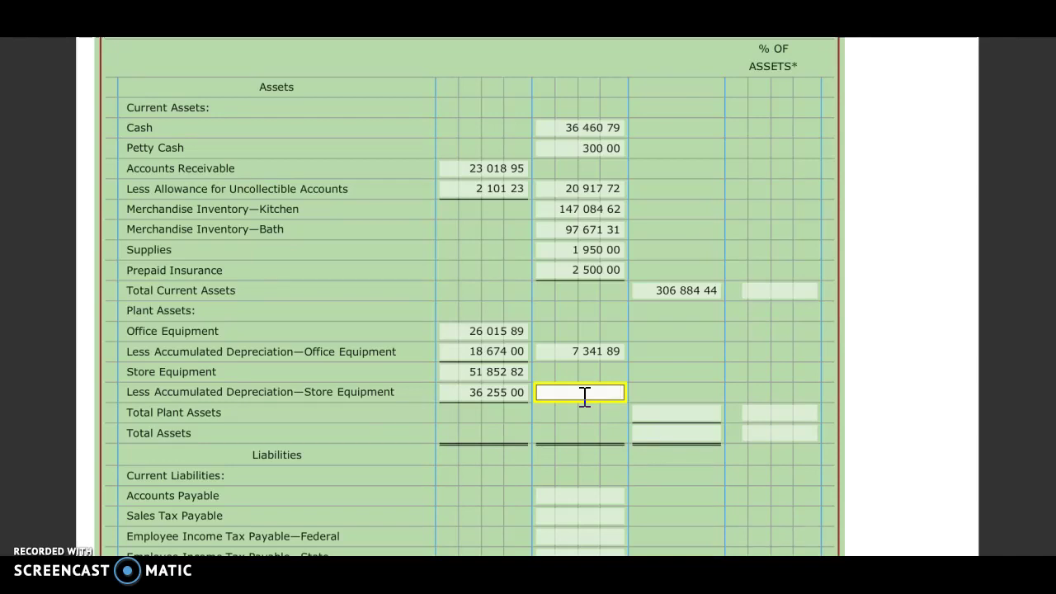
type("15 597.82")
left_click(663, 415)
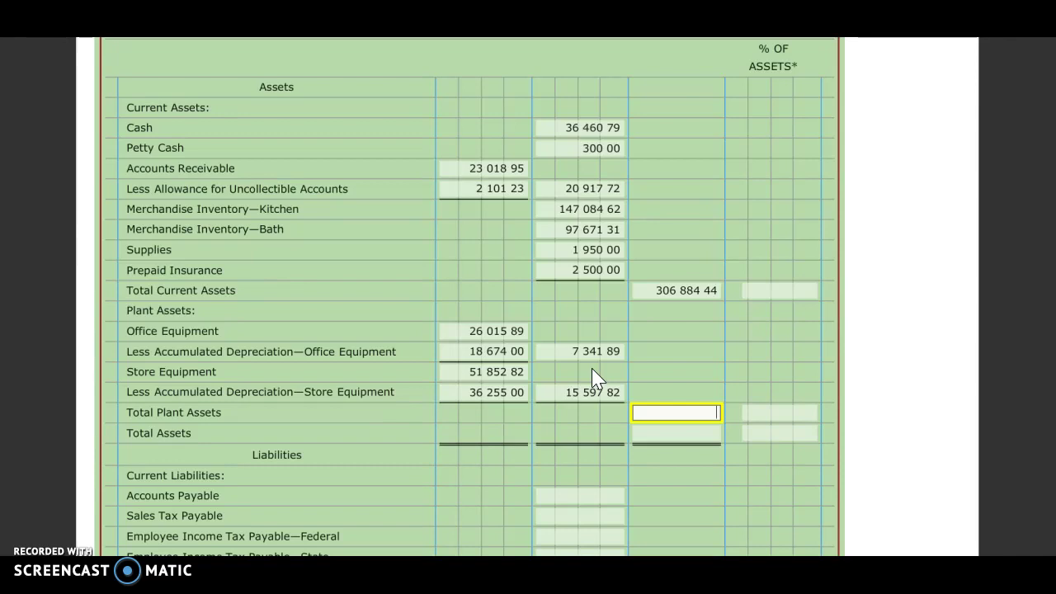
Enter Total Plant Assets of 22,939.71 and Total Assets of 329,824.15.
type("22939.71")
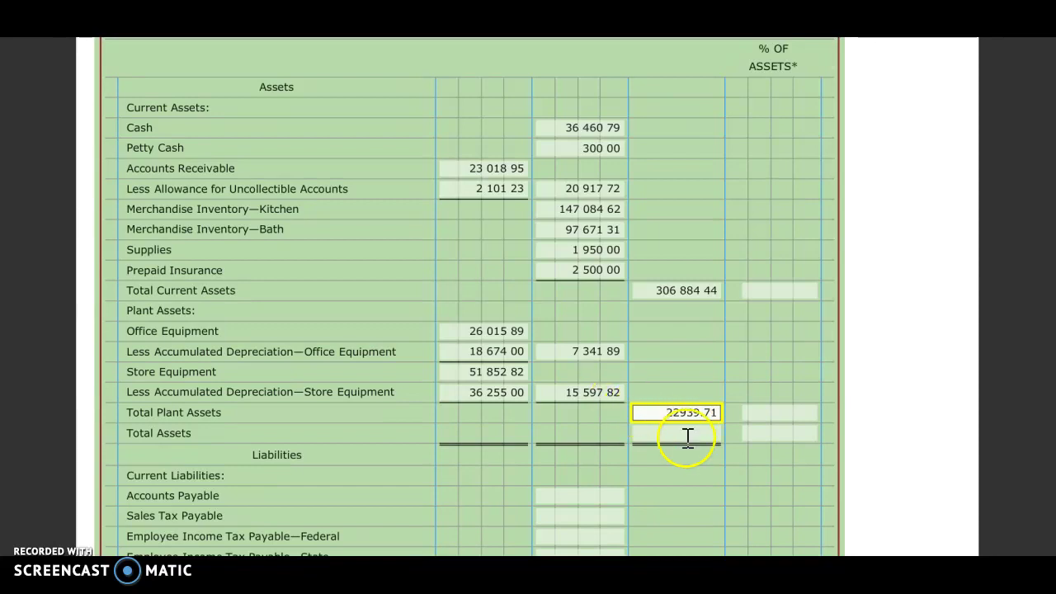
left_click(687, 435)
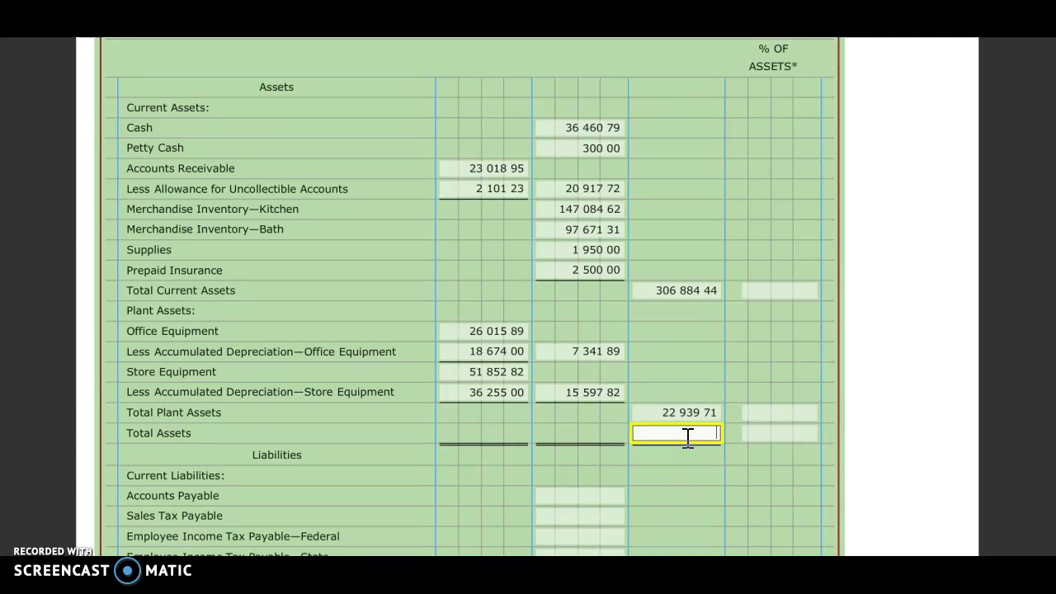
type("329 824.15")
left_click(1014, 368)
Enter Accounts Payable 24,116.31 and Sales Tax Payable 4,925.59, restoring the accidentally cleared sales tax amount.
scroll(908, 308, "down", 1)
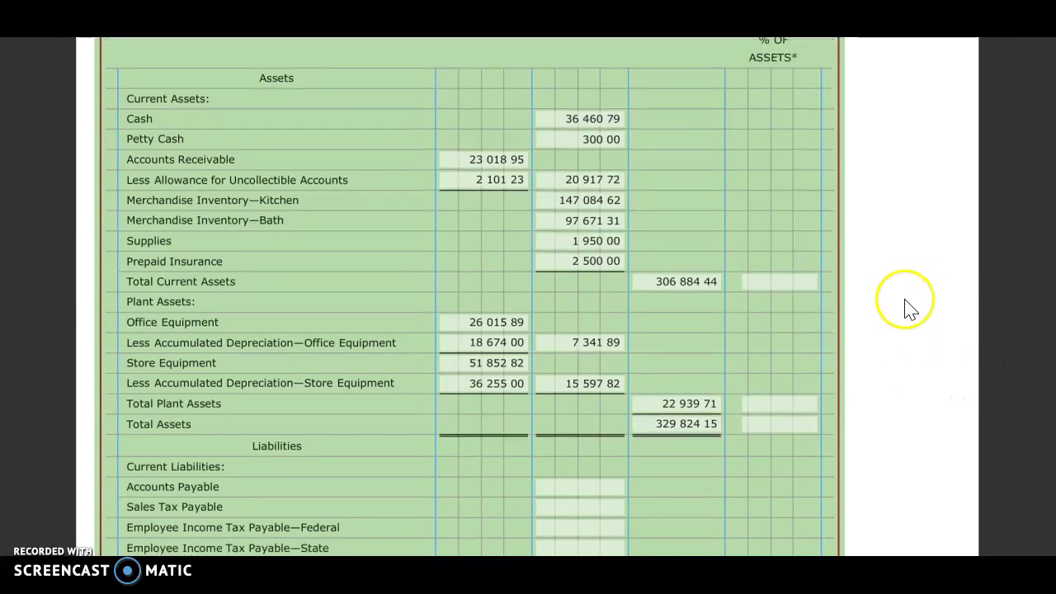
scroll(907, 308, "down", 3)
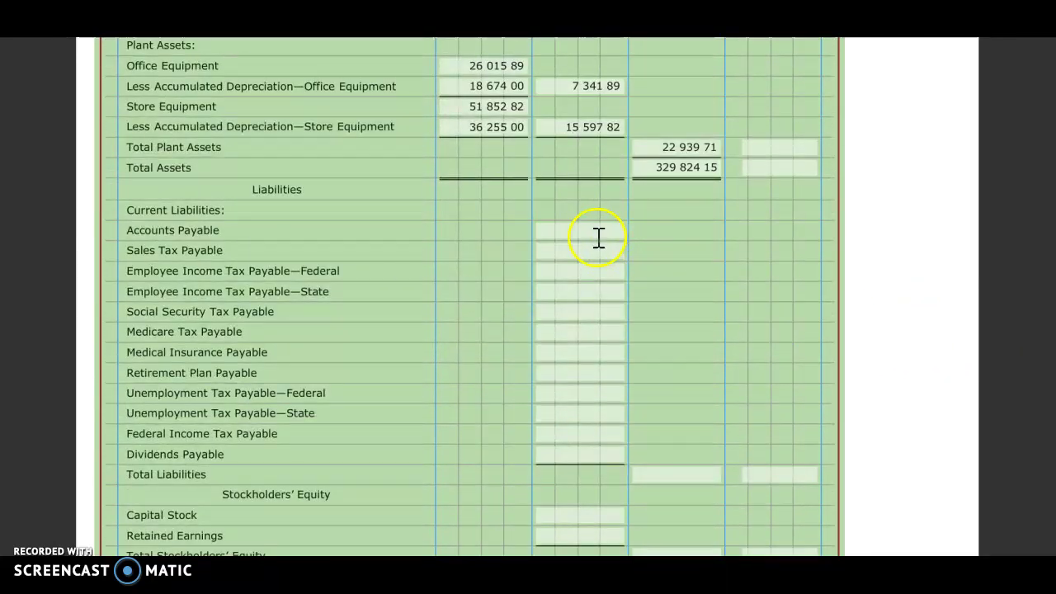
left_click(597, 235)
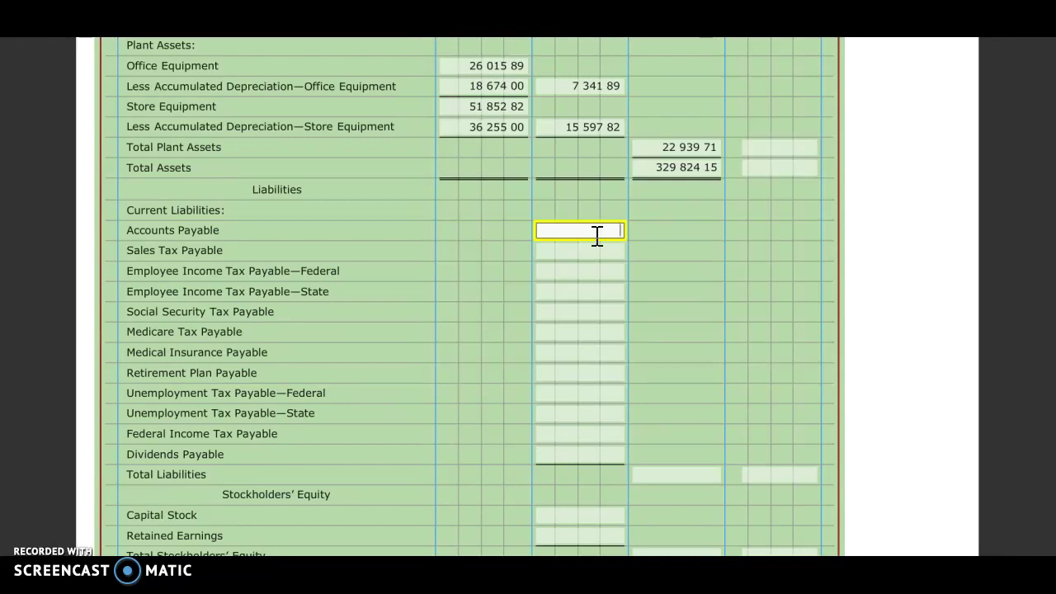
left_click(616, 249)
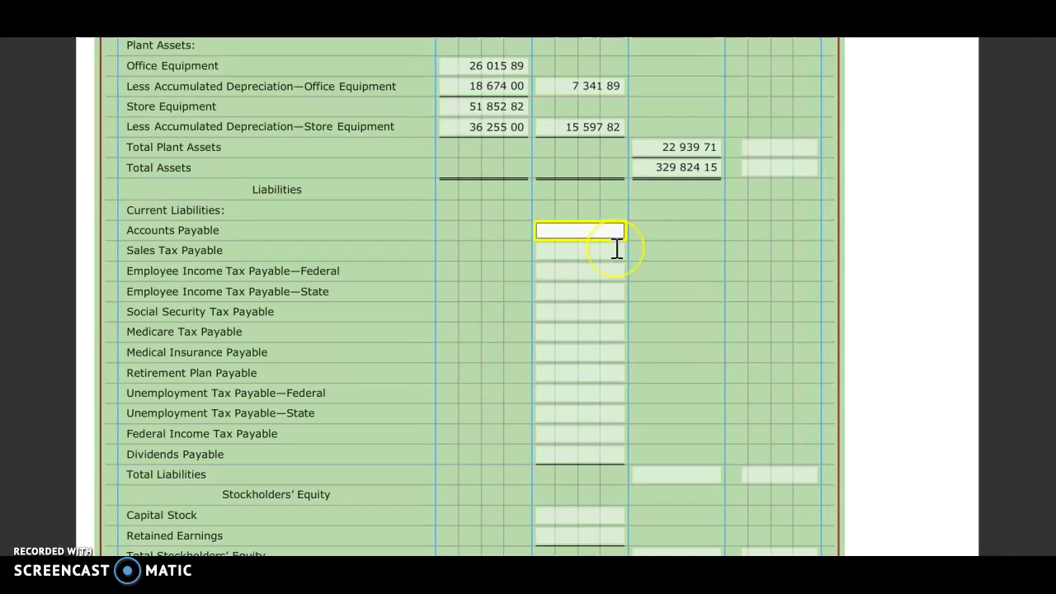
type("24")
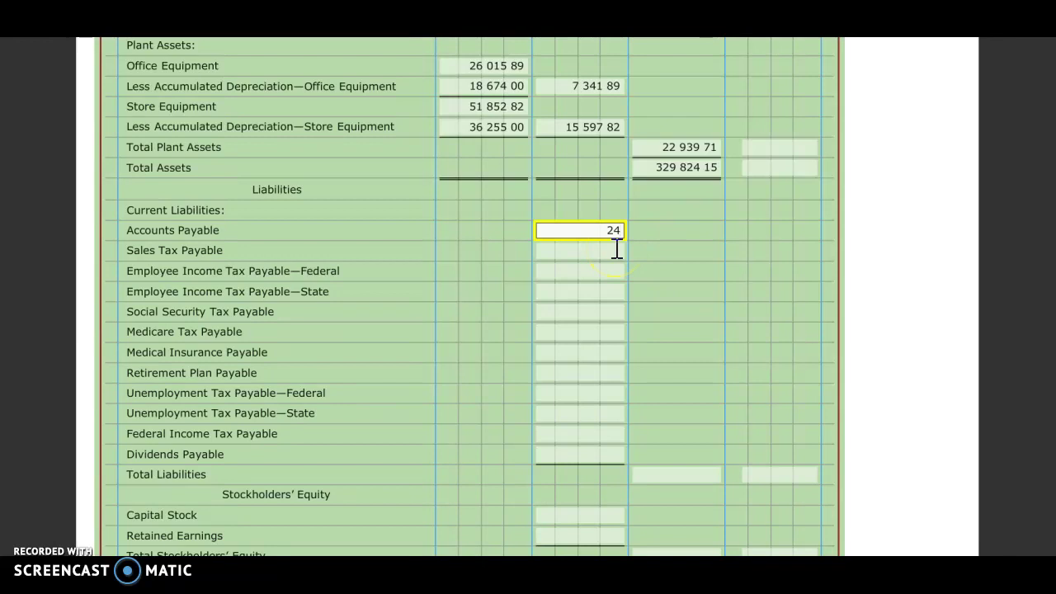
type("116.31")
left_click(591, 249)
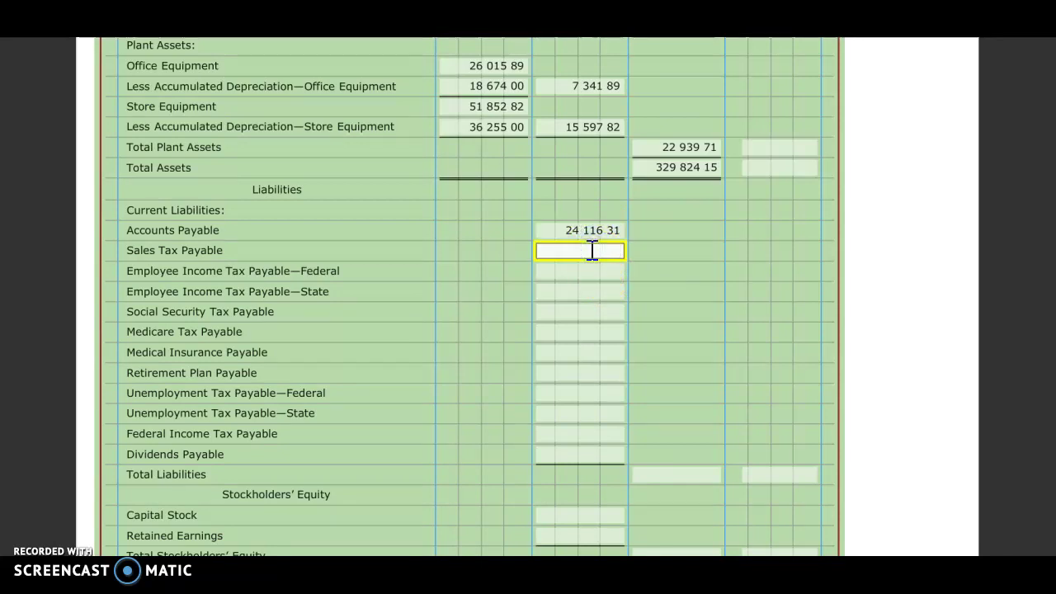
type("4")
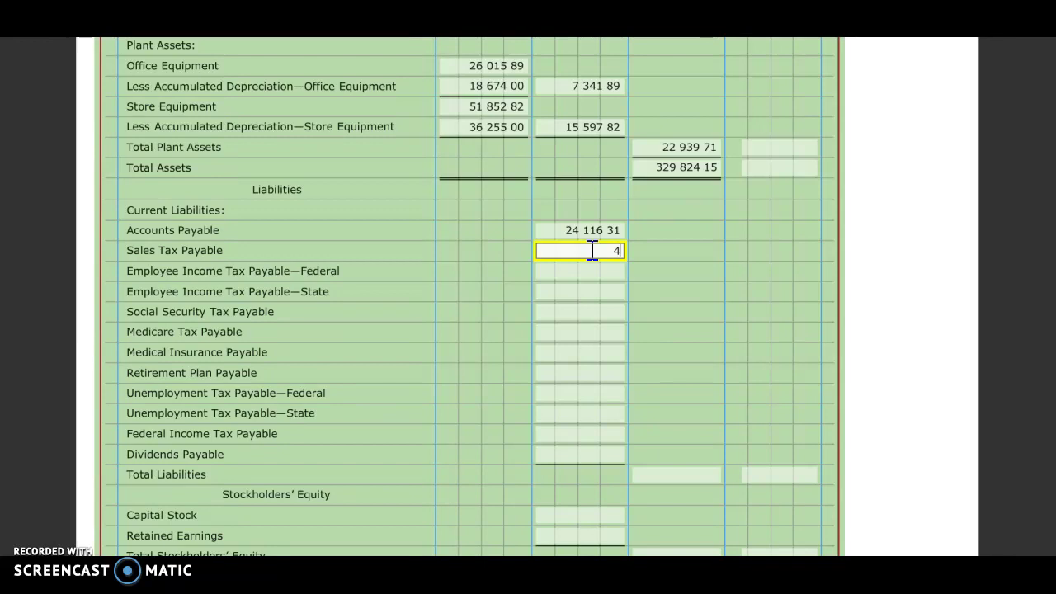
type("925.59")
left_click(583, 276)
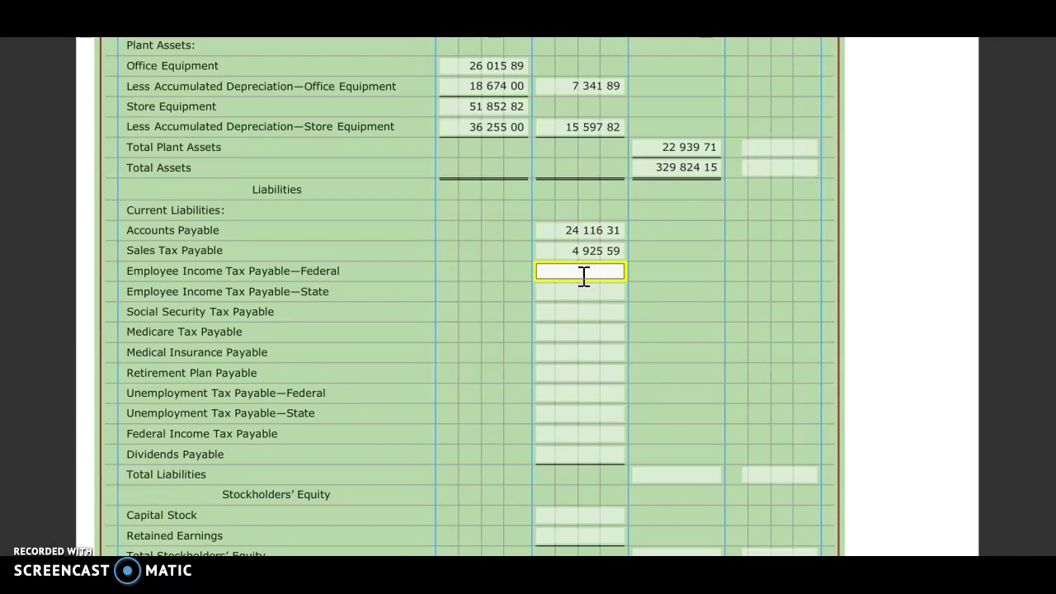
left_click_drag(588, 250, 628, 248)
key("ctrl+c")
key("BackSpace")
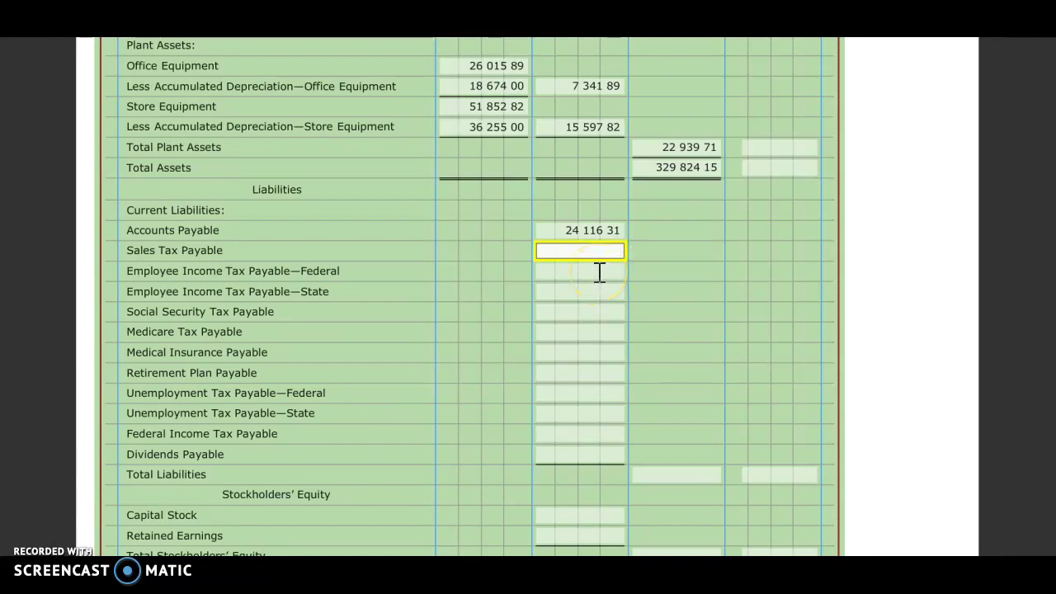
left_click(608, 252)
key("ctrl+v")
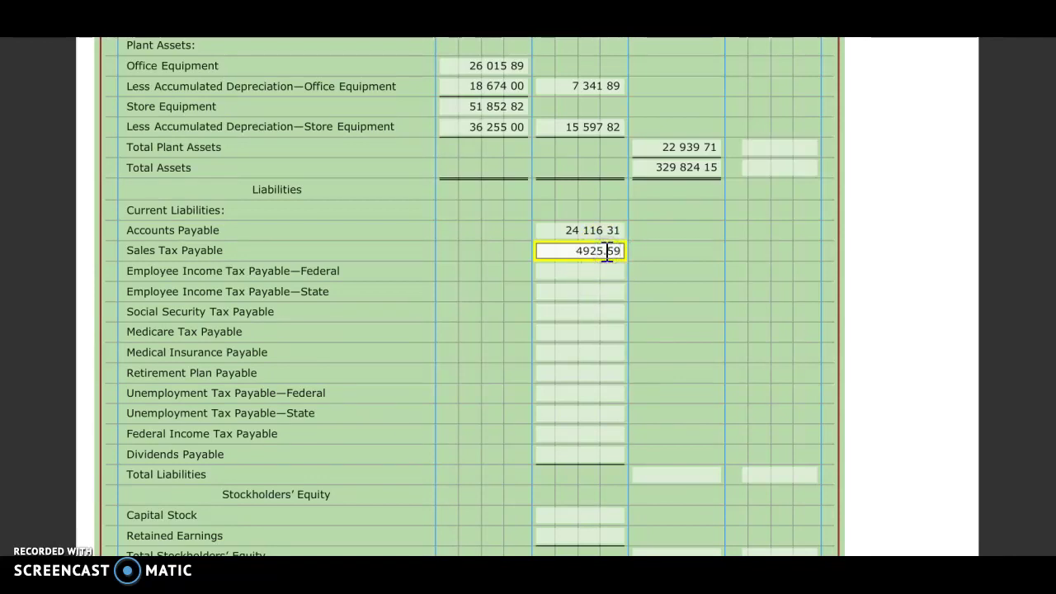
Enter withholdings: federal 1,335.44, state 956.99, Social Security 2,376.90, Medicare 553.24, medical 846.42, retirement 571.94.
left_click(601, 269)
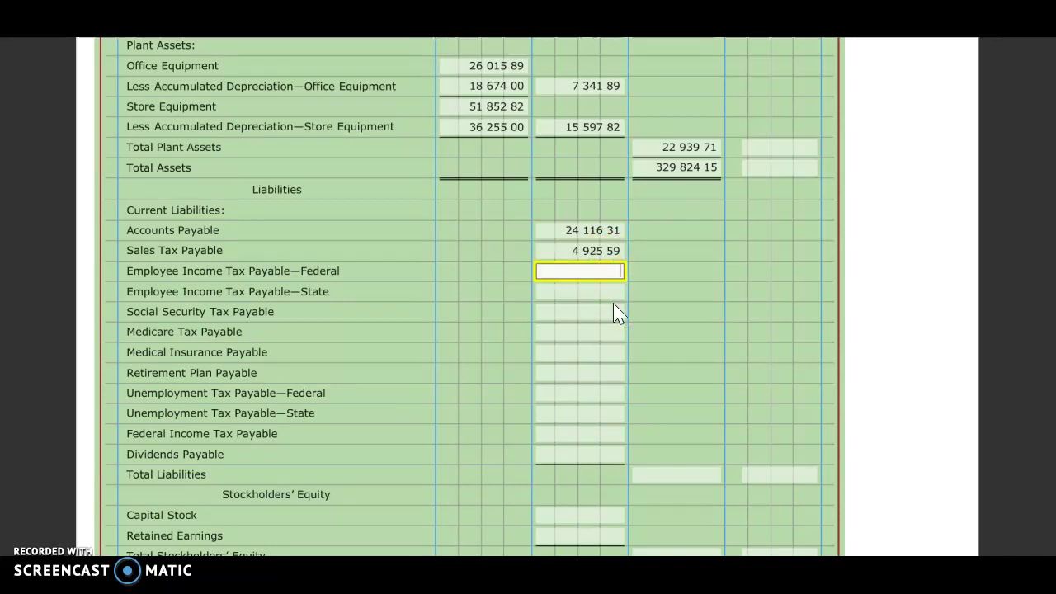
type("1335.44")
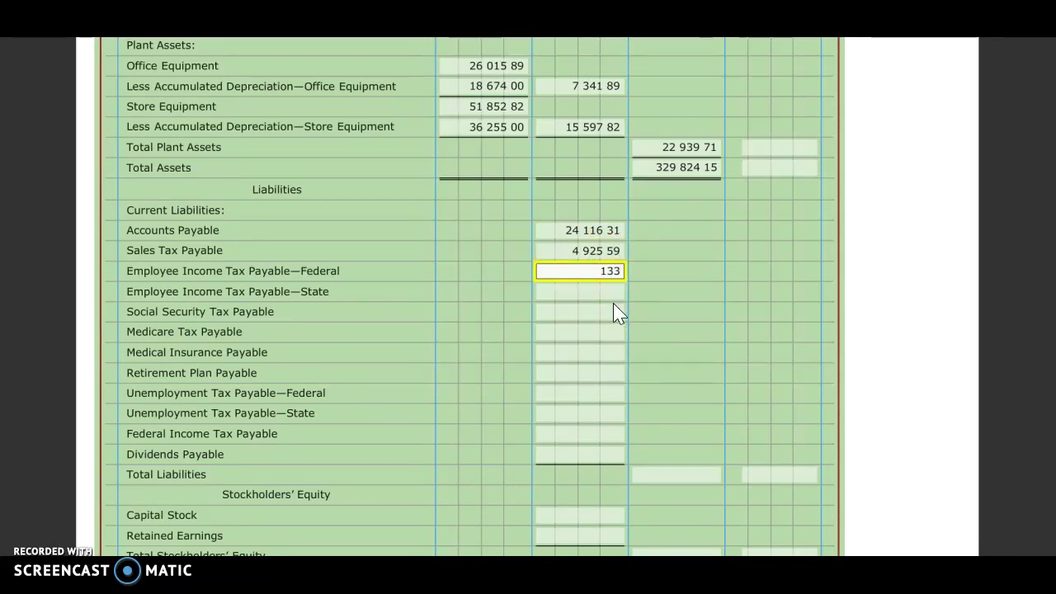
left_click(610, 291)
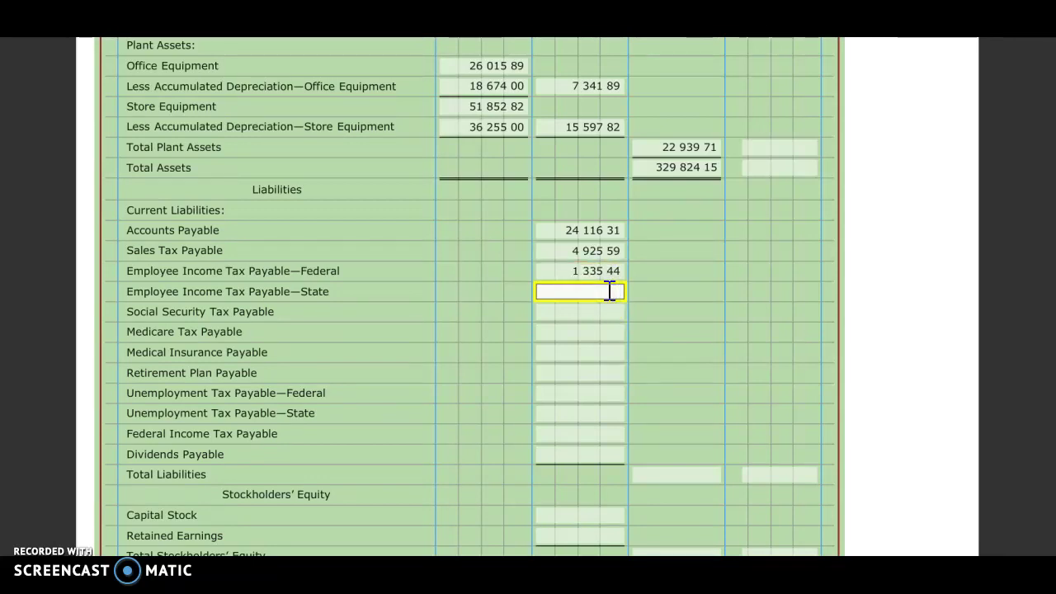
type("956.99")
left_click(596, 312)
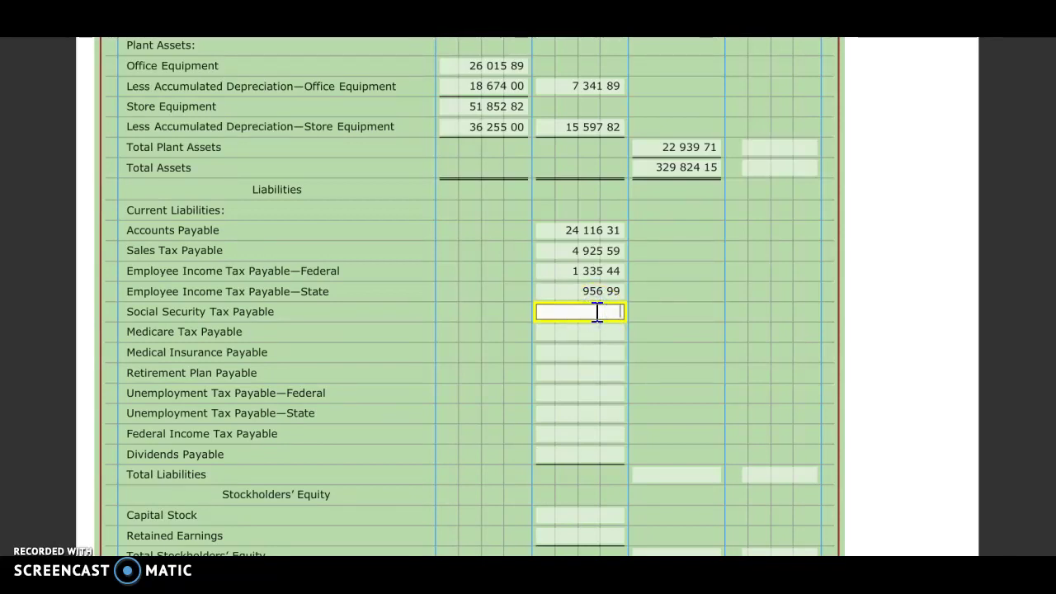
type("2376.90")
left_click(593, 328)
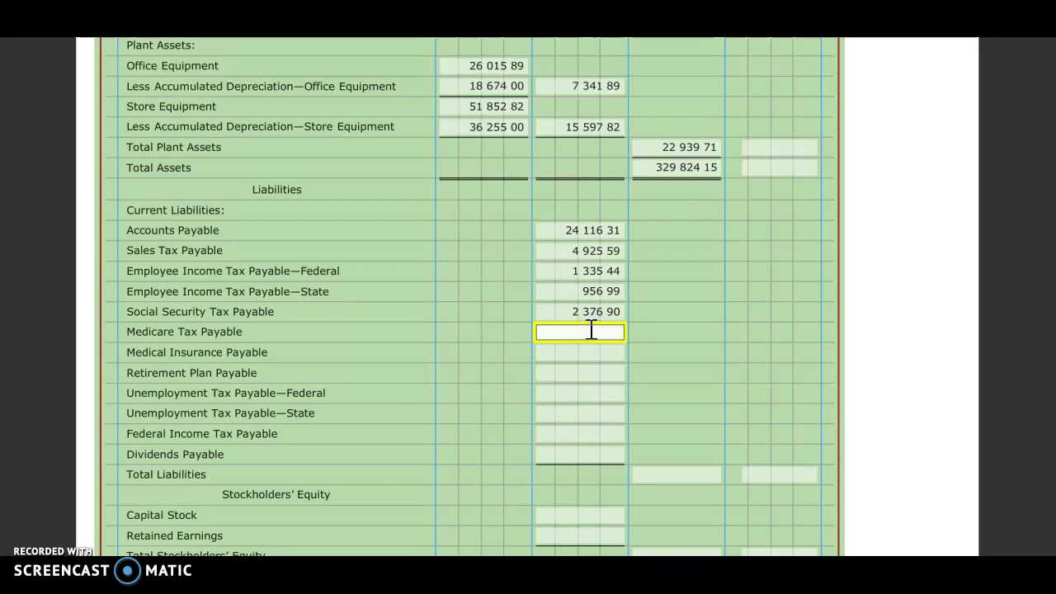
type("553.24")
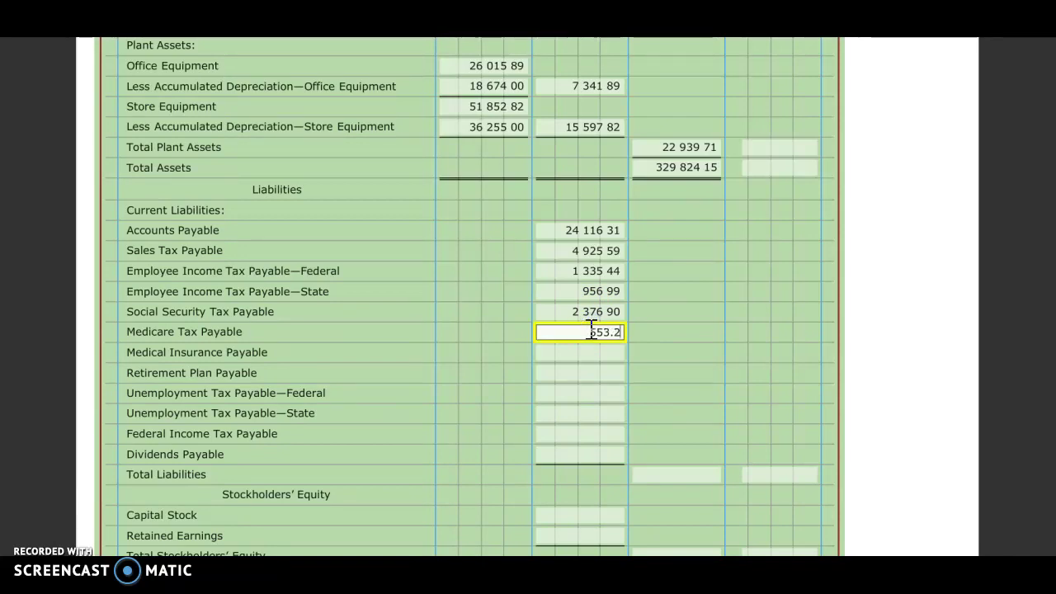
left_click(570, 353)
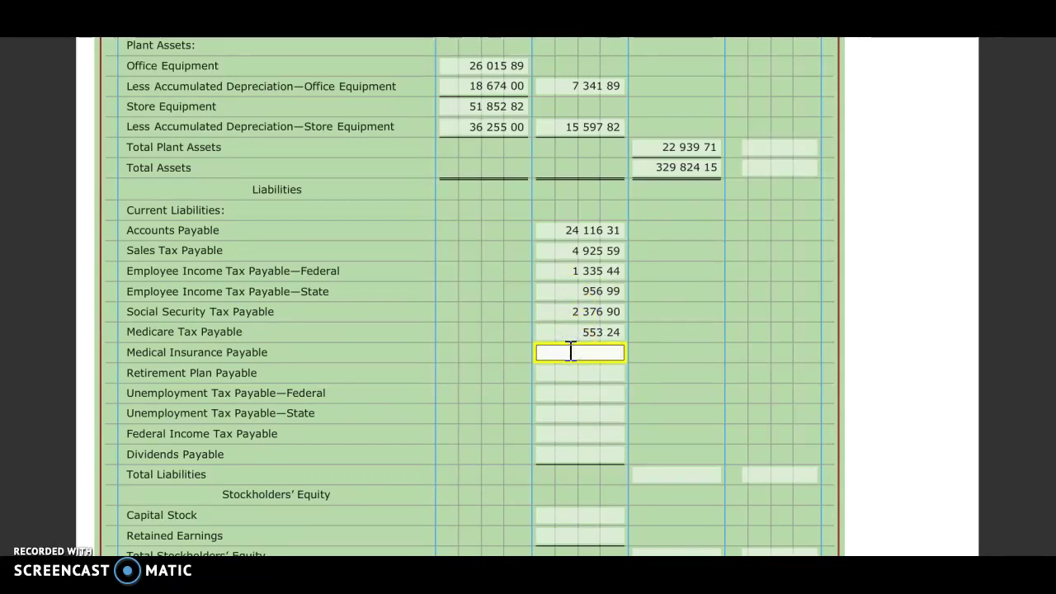
type("846.42")
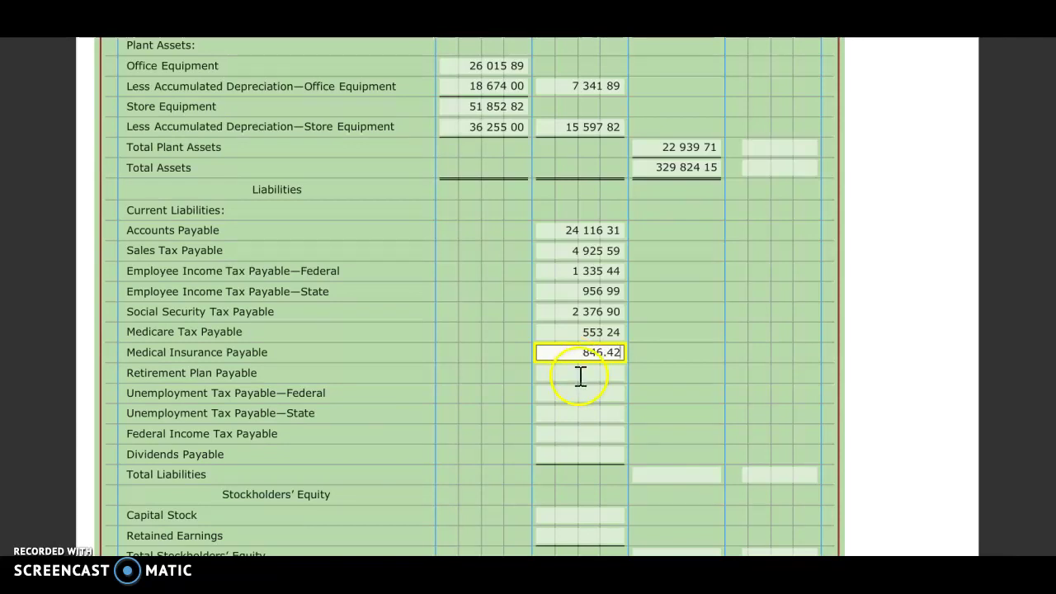
left_click(580, 373)
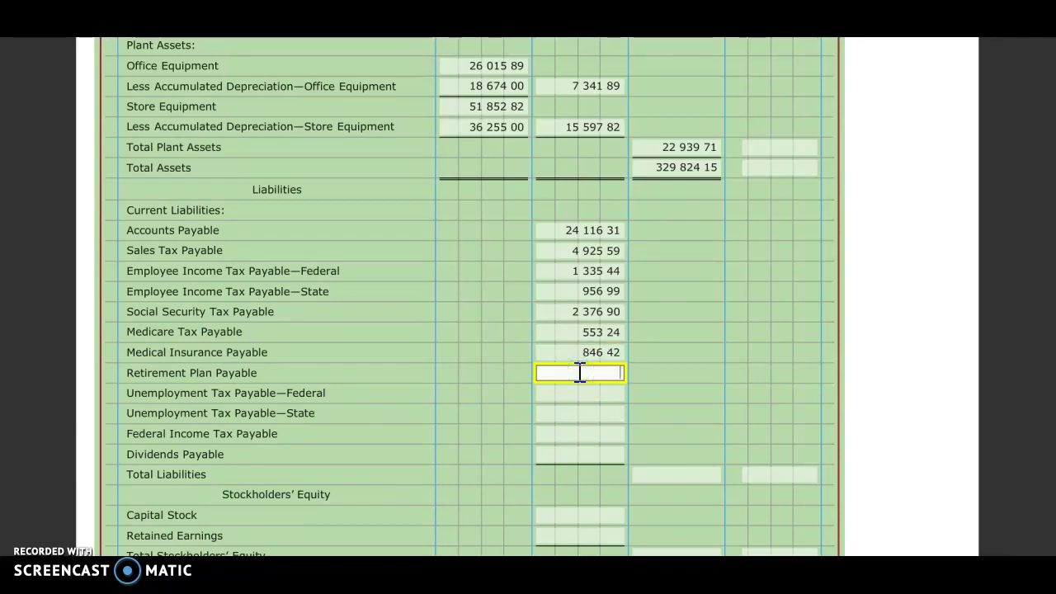
type("571.94")
Enter federal unemployment 16.72, state unemployment 112.08, Federal Income Tax 2,749.15 and Dividends Payable 4,000.00.
left_click(588, 393)
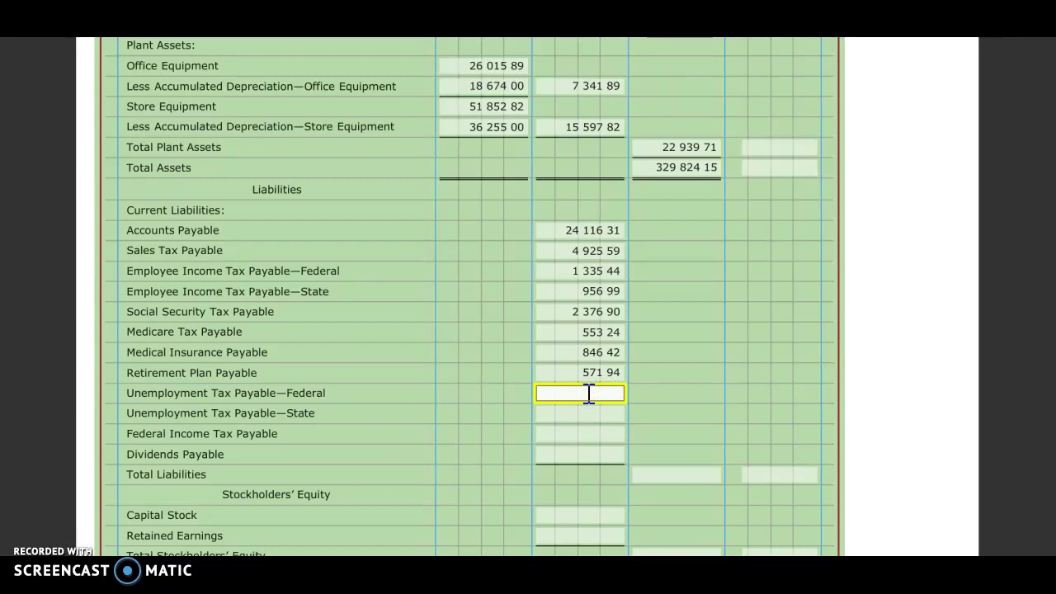
type("16")
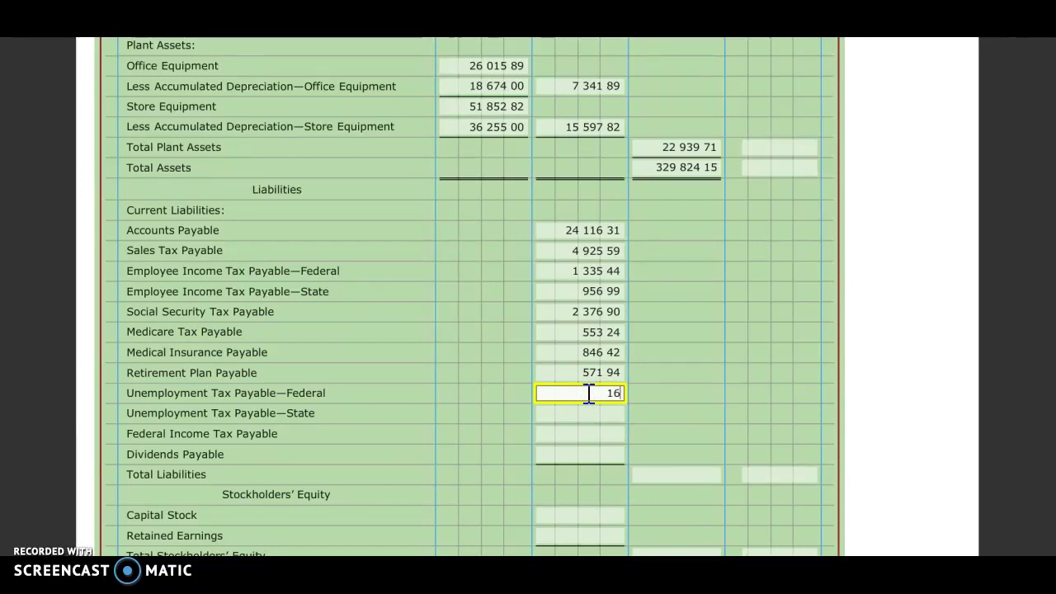
type(".72")
left_click(580, 408)
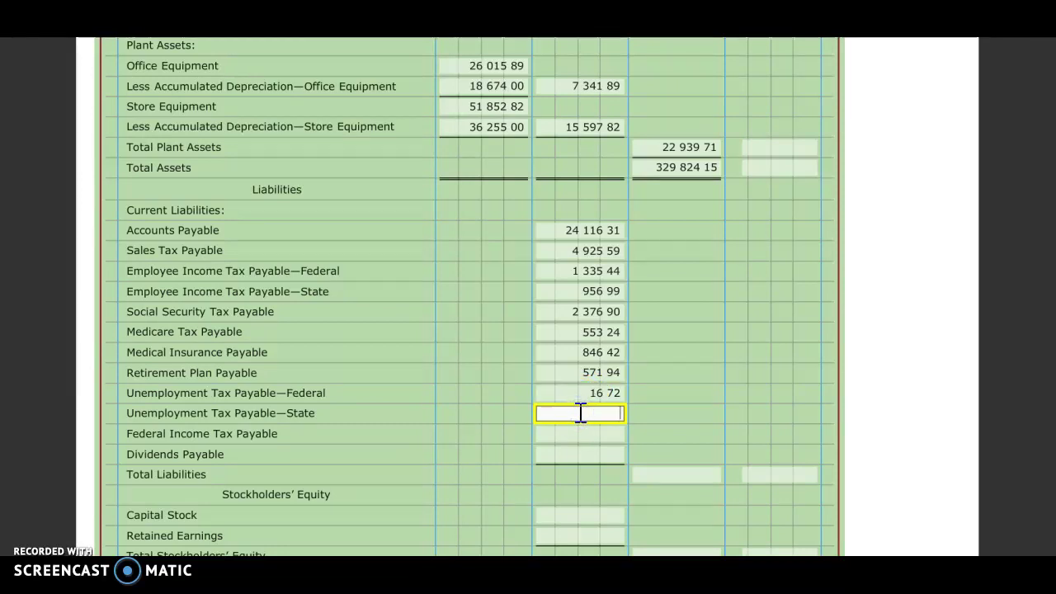
type("112.")
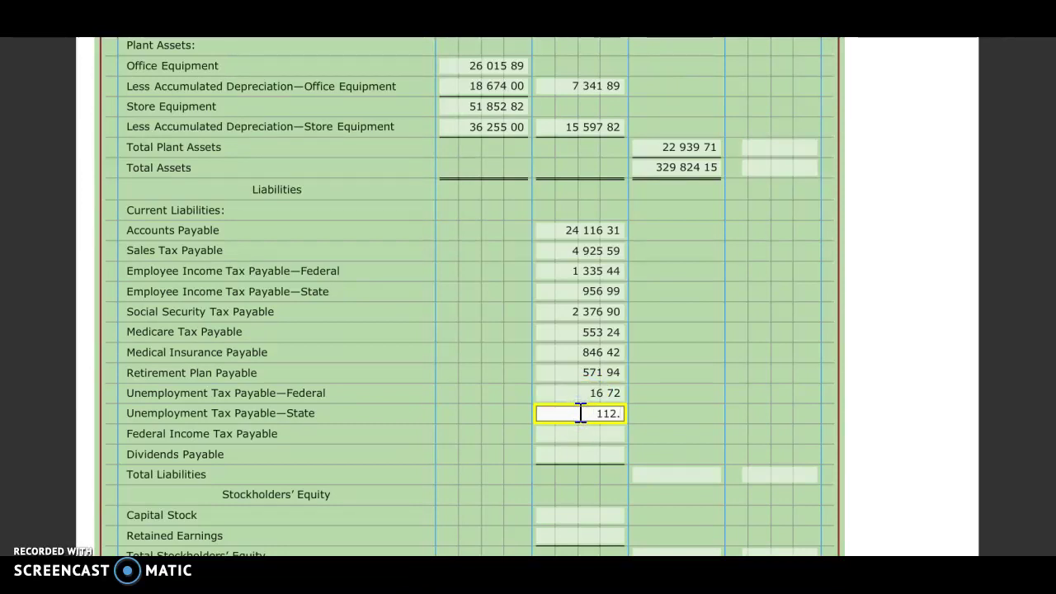
type("08")
left_click(590, 434)
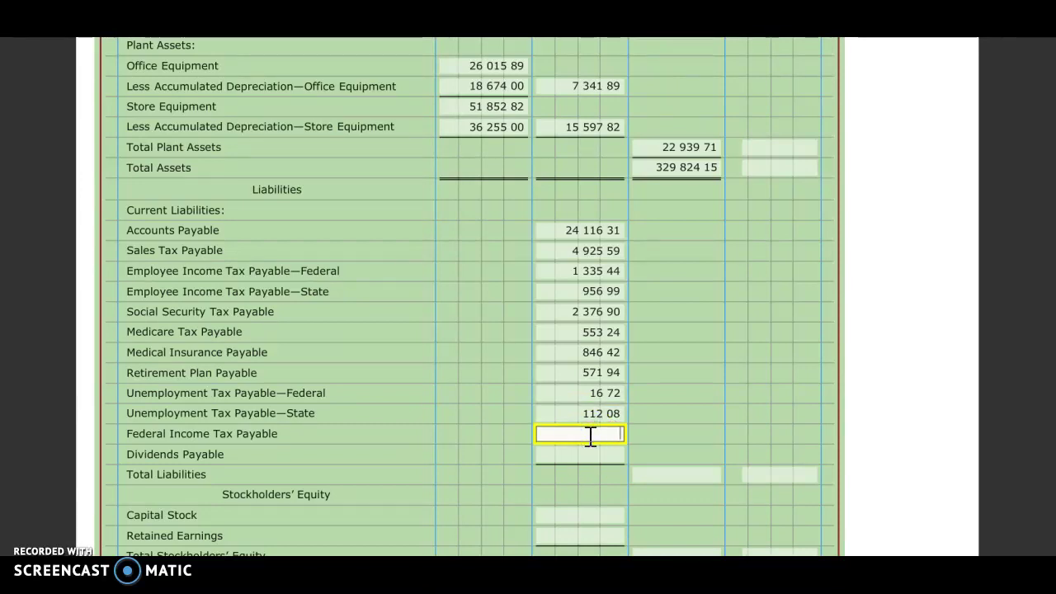
type("2749.15")
left_click(576, 429)
left_click(578, 456)
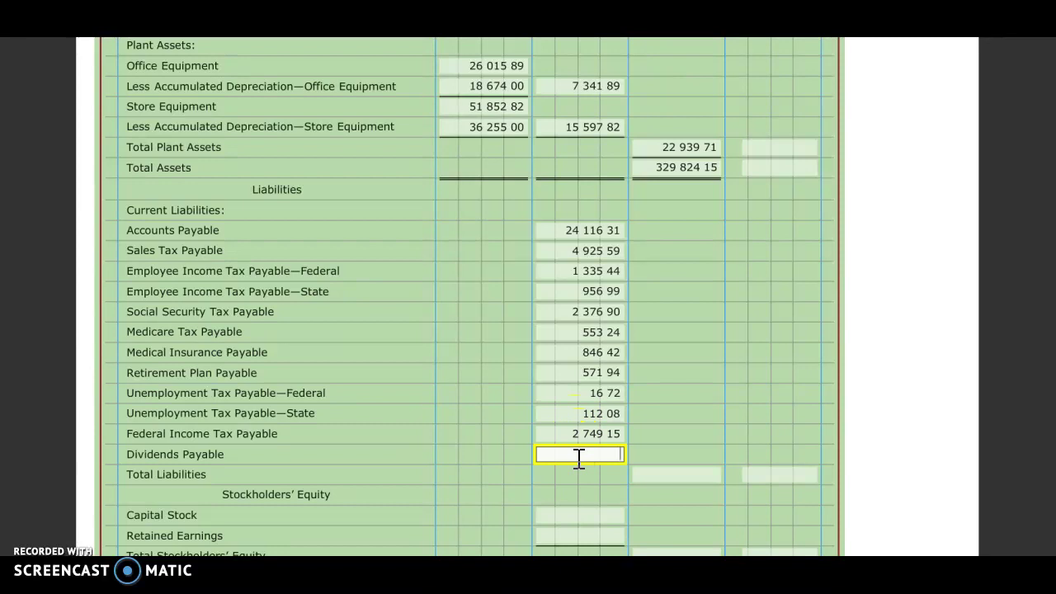
type("4000")
left_click(728, 503)
Enter 42,560.78 in the Total Liabilities field of the third amount column.
left_click(692, 473)
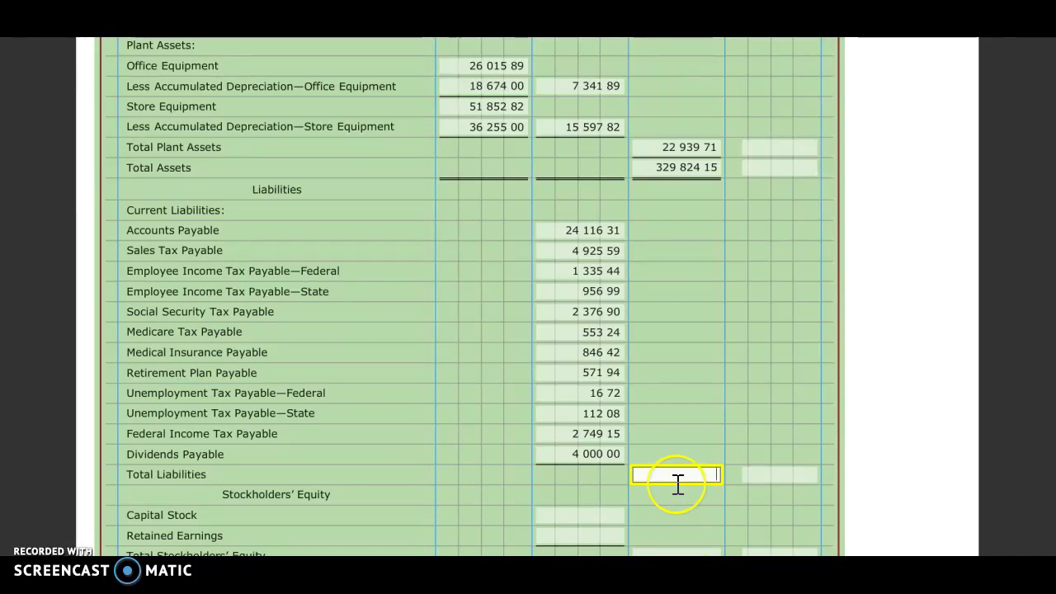
type("42560")
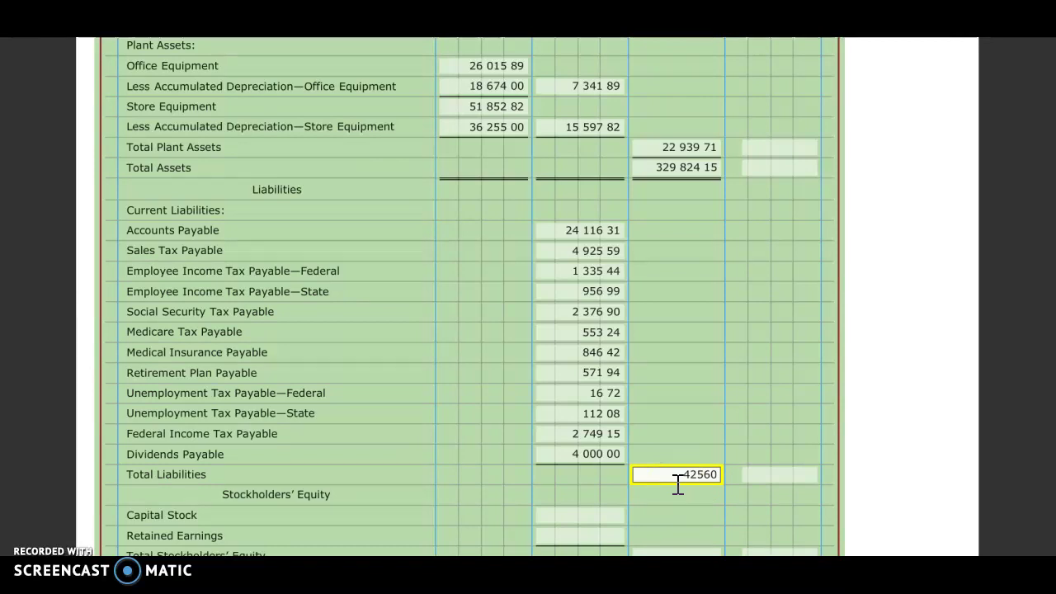
type(".78")
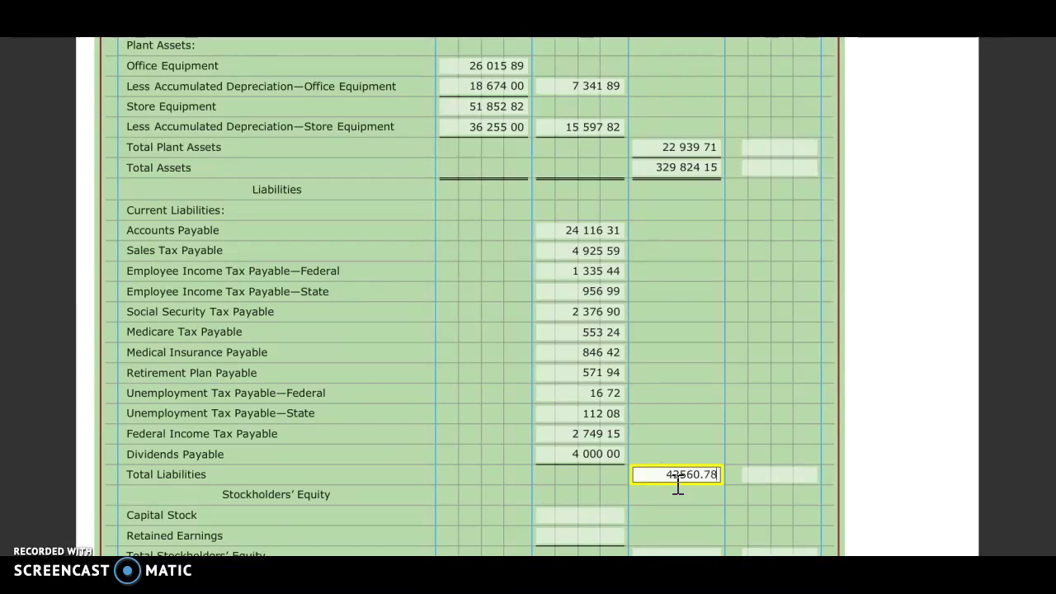
left_click(848, 413)
Enter Capital Stock 75,000.00, Retained Earnings 212,263.37 and Total Stockholders' Equity 287,263.37.
scroll(852, 408, "down", 1)
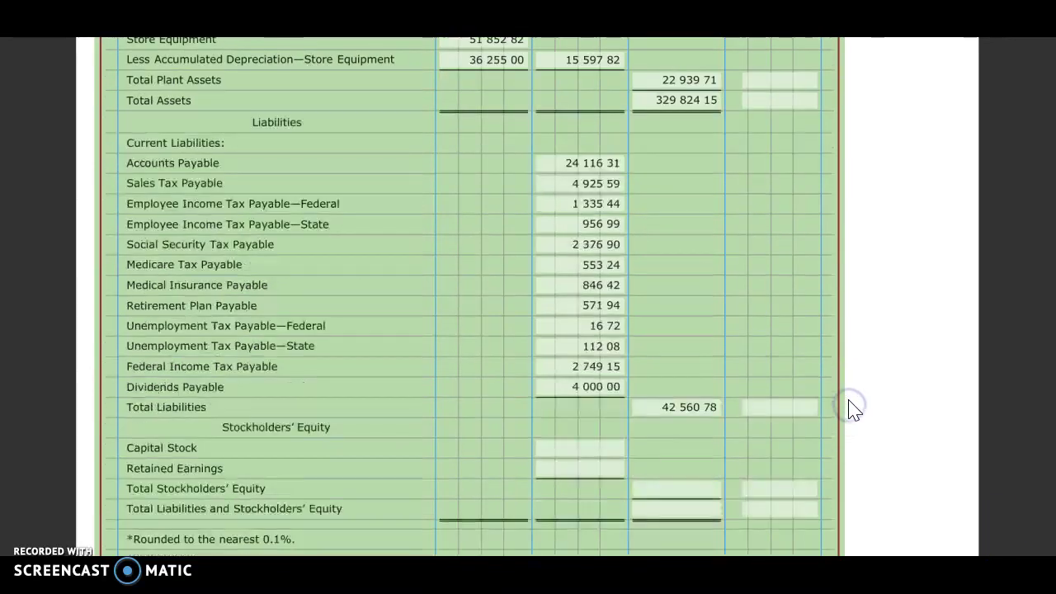
scroll(862, 421, "down", 2)
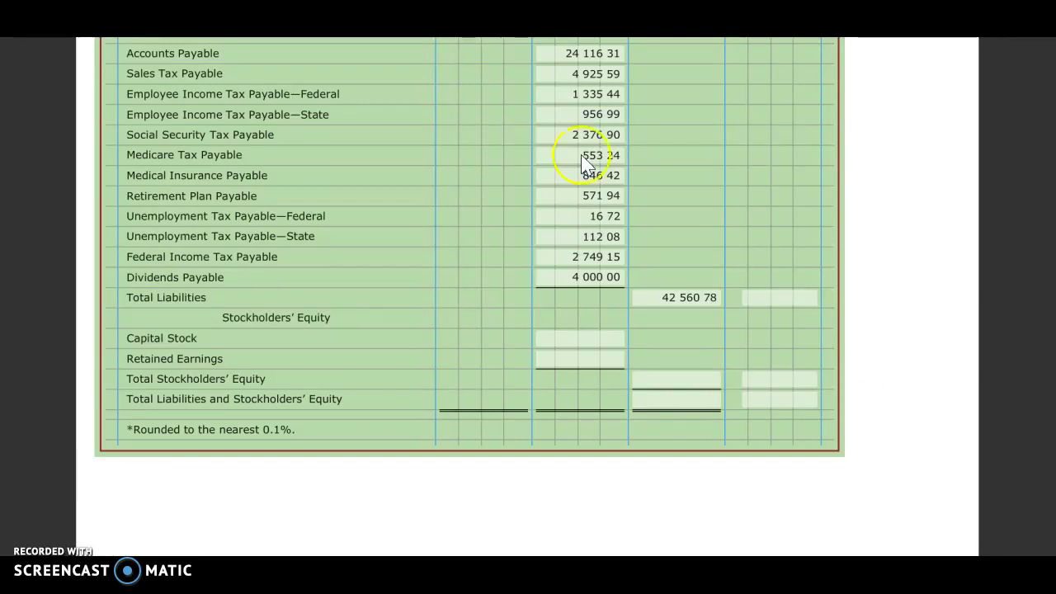
left_click(585, 340)
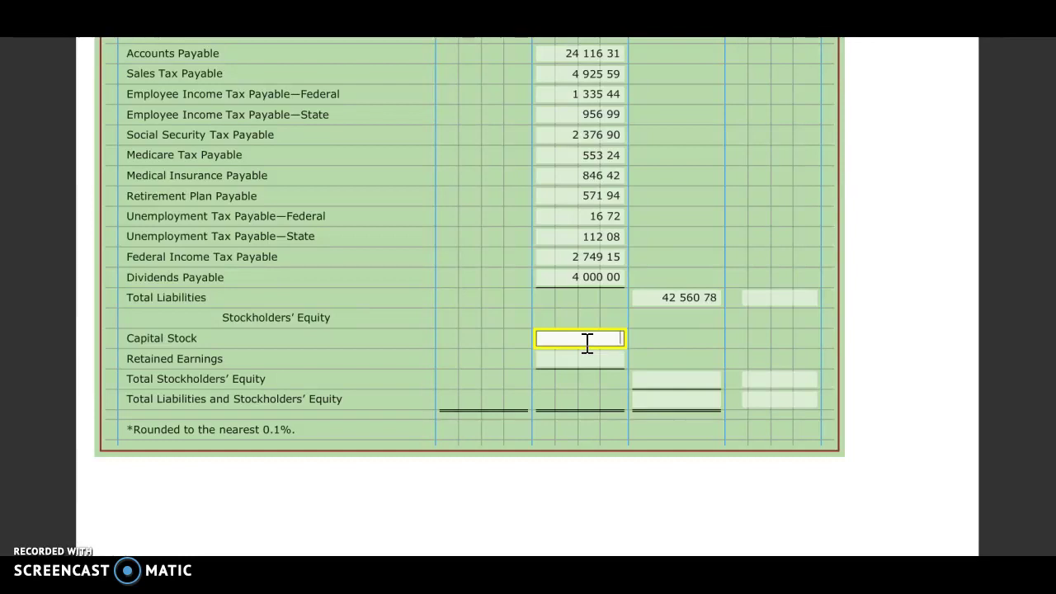
type("75000")
left_click(585, 365)
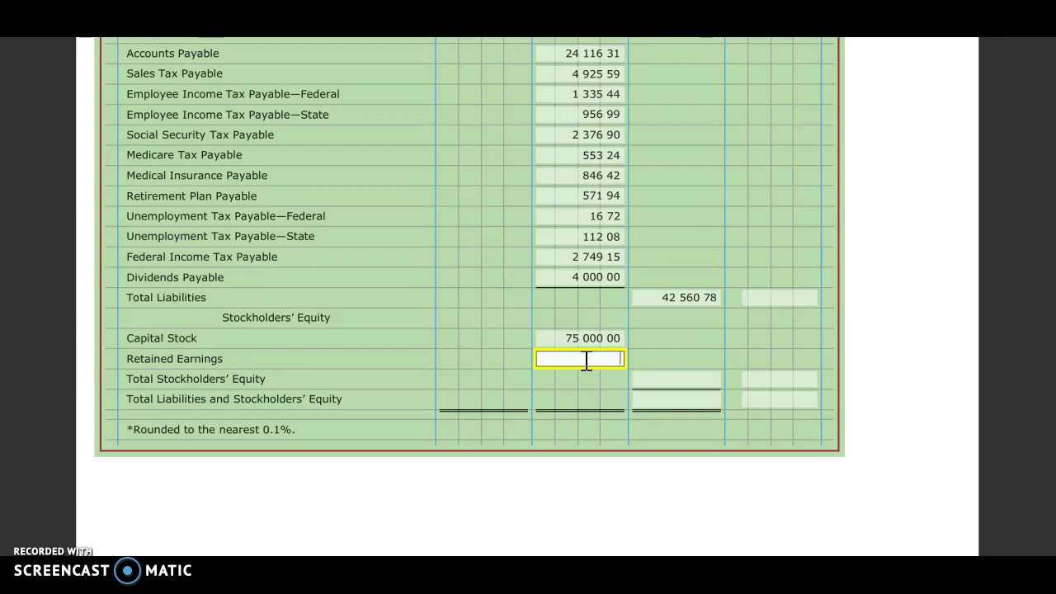
type("212 263.37")
left_click(683, 379)
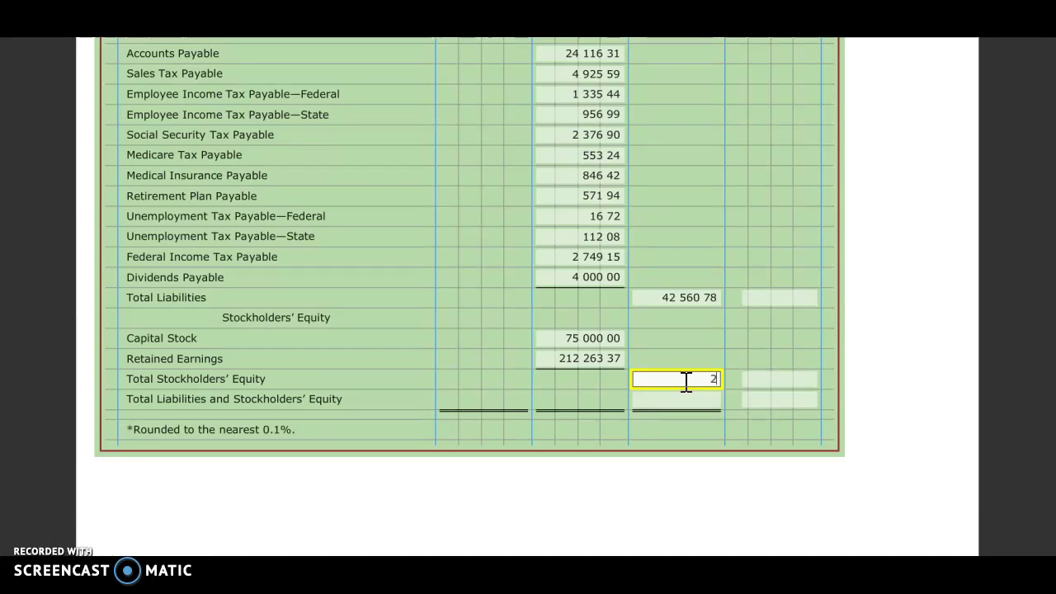
type("287263")
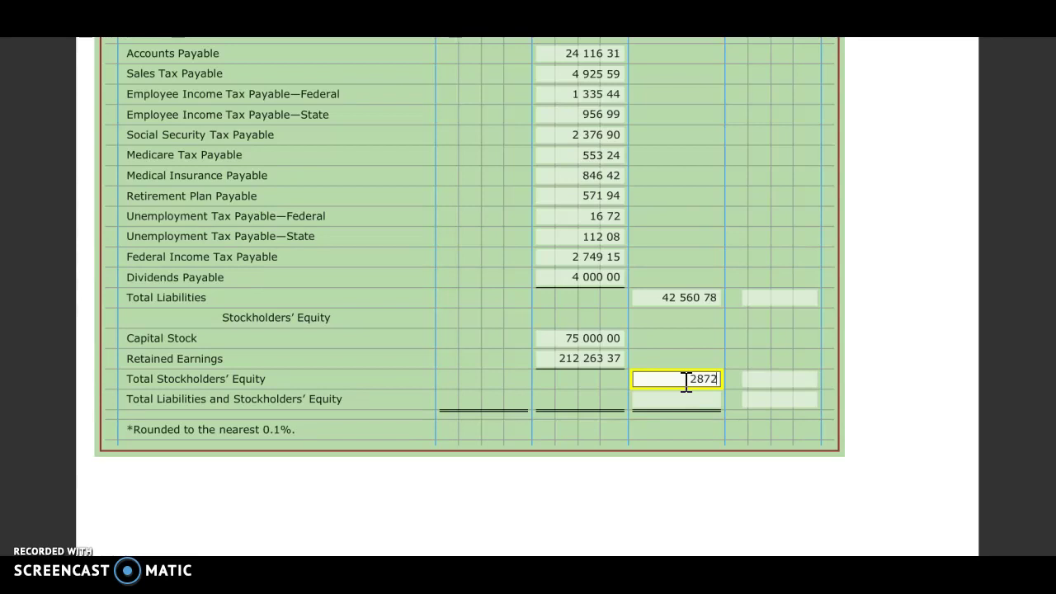
type(".37")
left_click(680, 399)
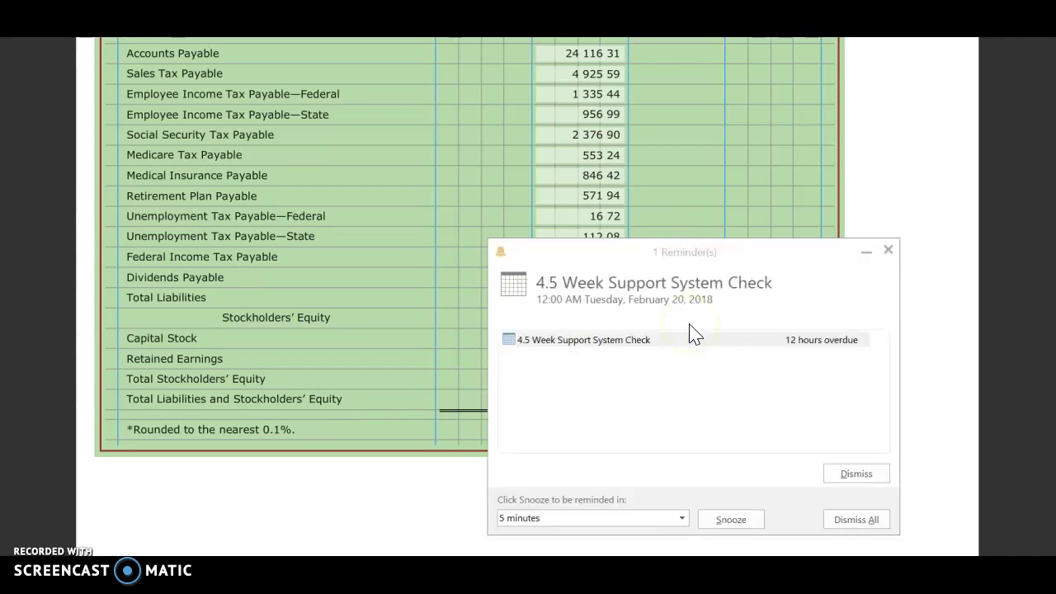
Choose a 30-minute interval and snooze the Outlook Support System Check reminder.
left_click(684, 520)
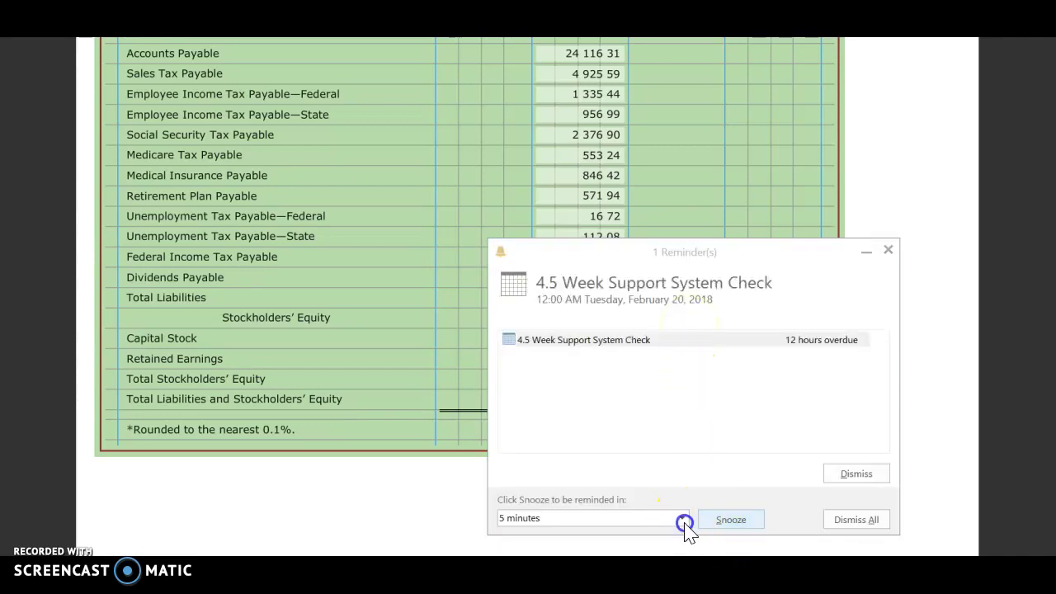
left_click(631, 368)
left_click(732, 519)
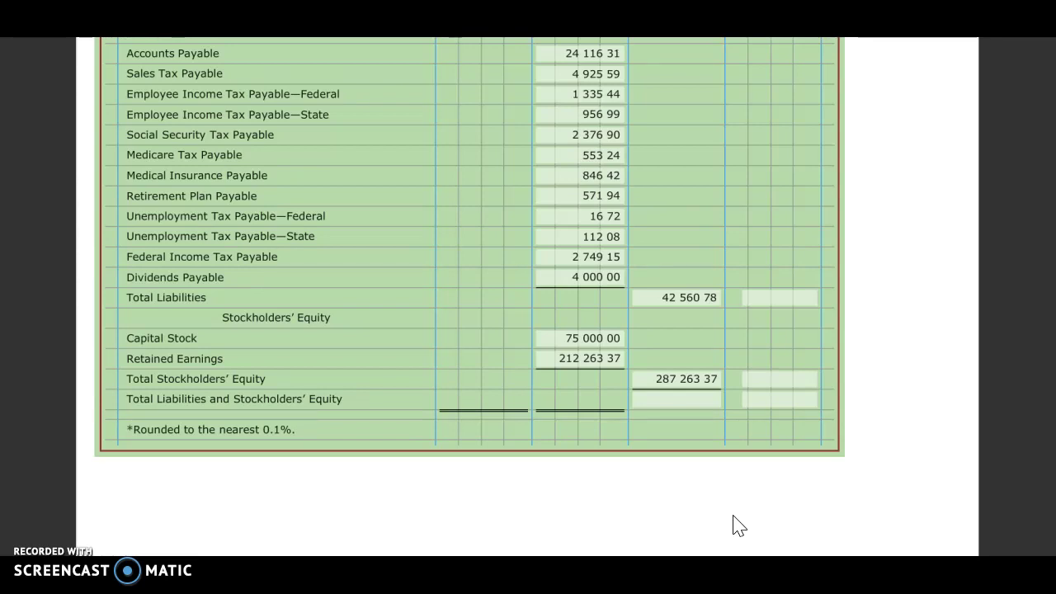
Enter 329,824.15 as Total Liabilities and Stockholders' Equity and check it against Total Assets.
left_click(690, 411)
left_click(691, 399)
type("32")
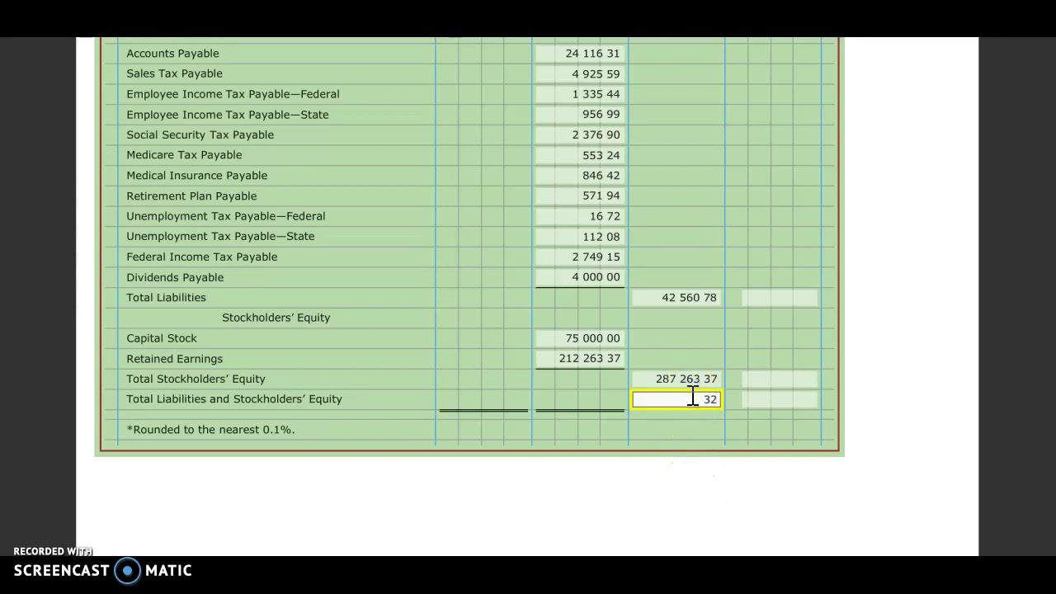
type("98")
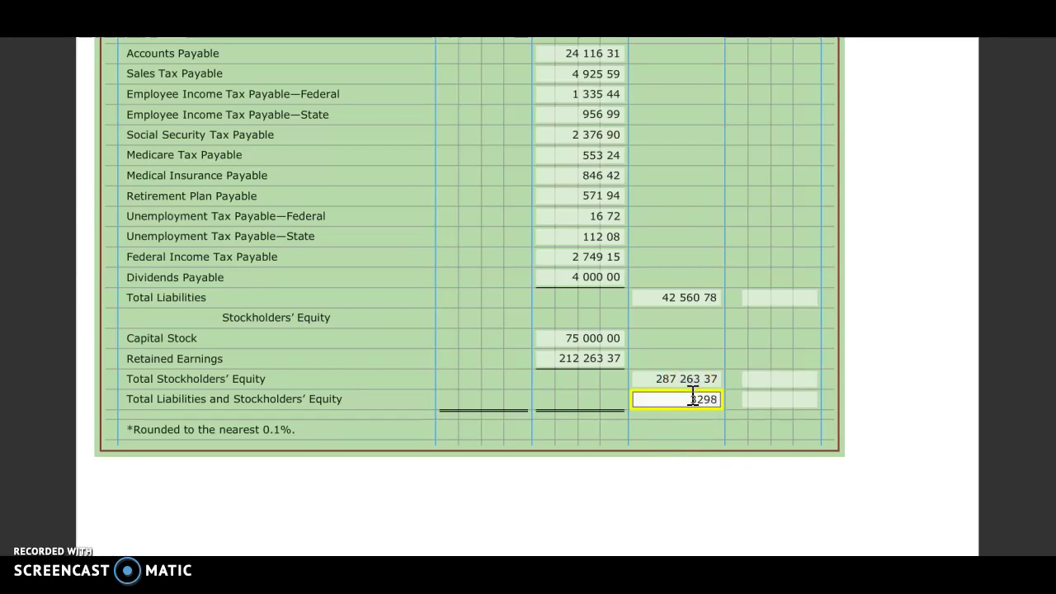
type("24.15")
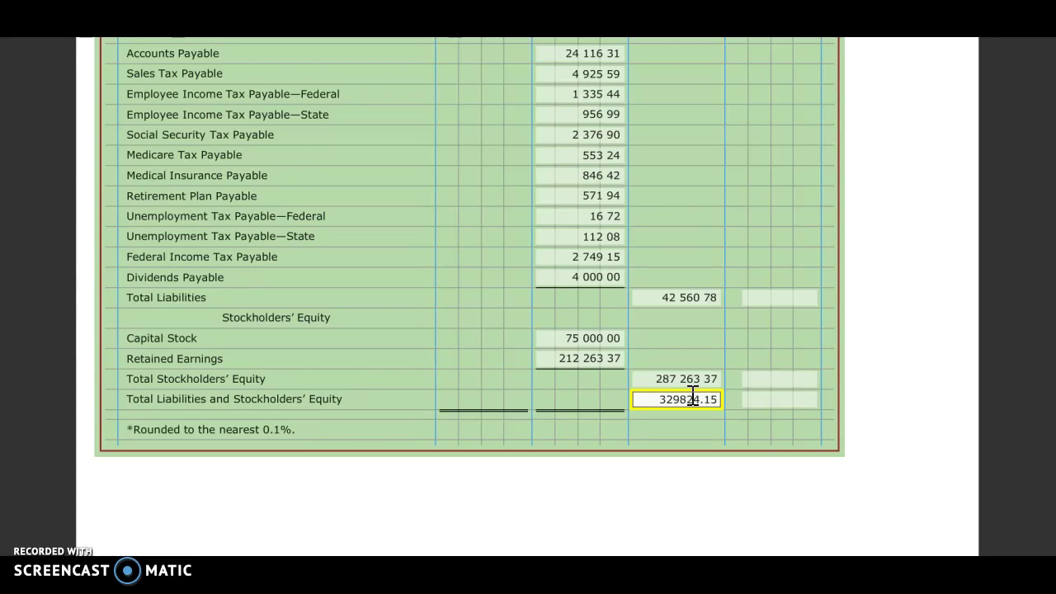
left_click(925, 433)
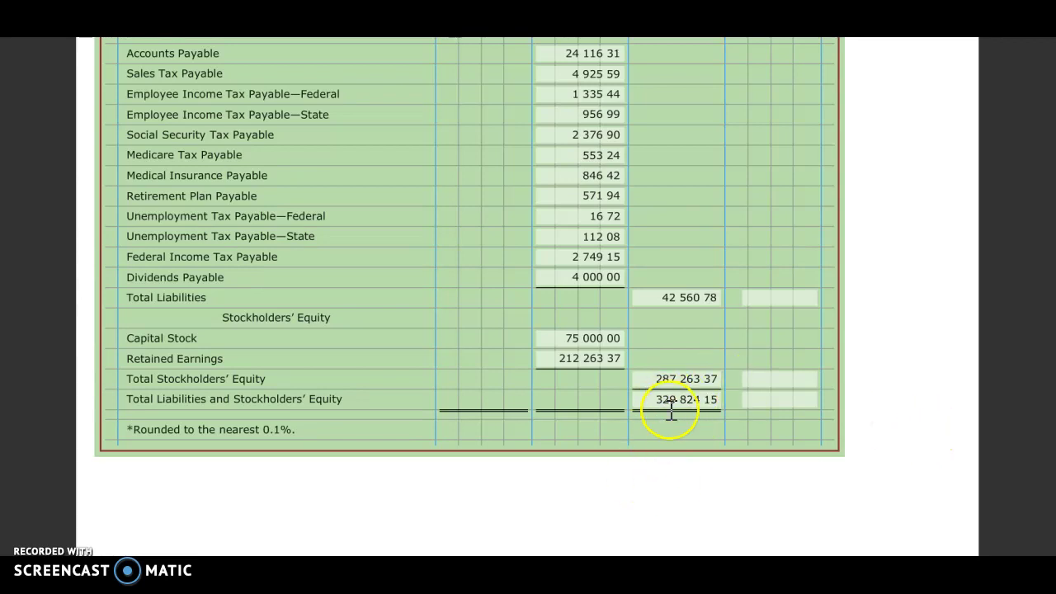
scroll(678, 422, "up", 2)
scroll(679, 422, "up", 3)
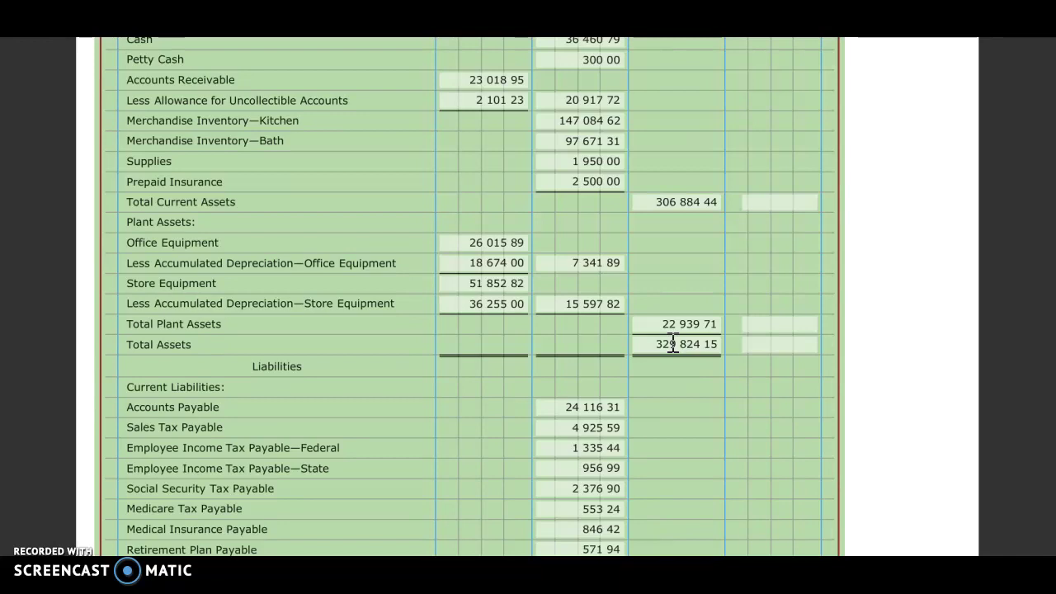
Enter 93.0 as the Total Current Assets percentage of assets.
scroll(813, 439, "up", 3)
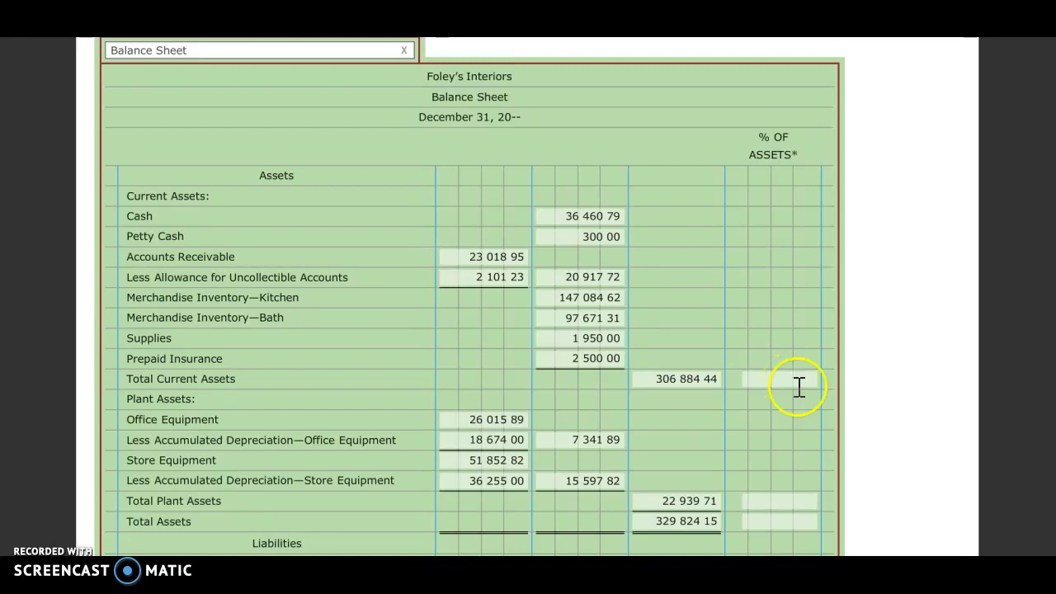
left_click(791, 381)
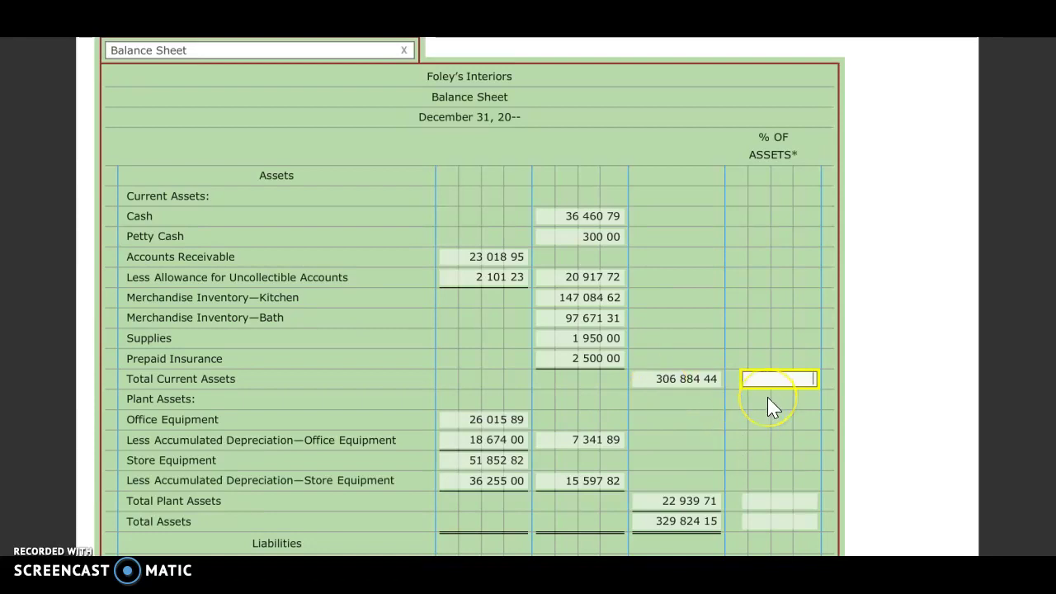
type("93.0")
Snooze the Student Loan reminder for 30 minutes to dismiss it.
left_click(775, 500)
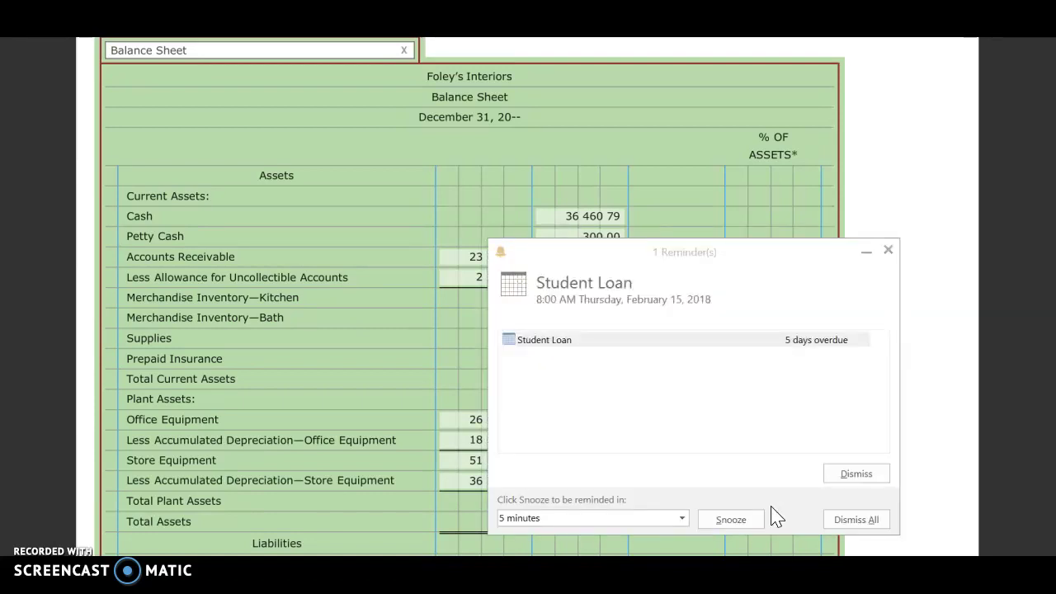
left_click(682, 518)
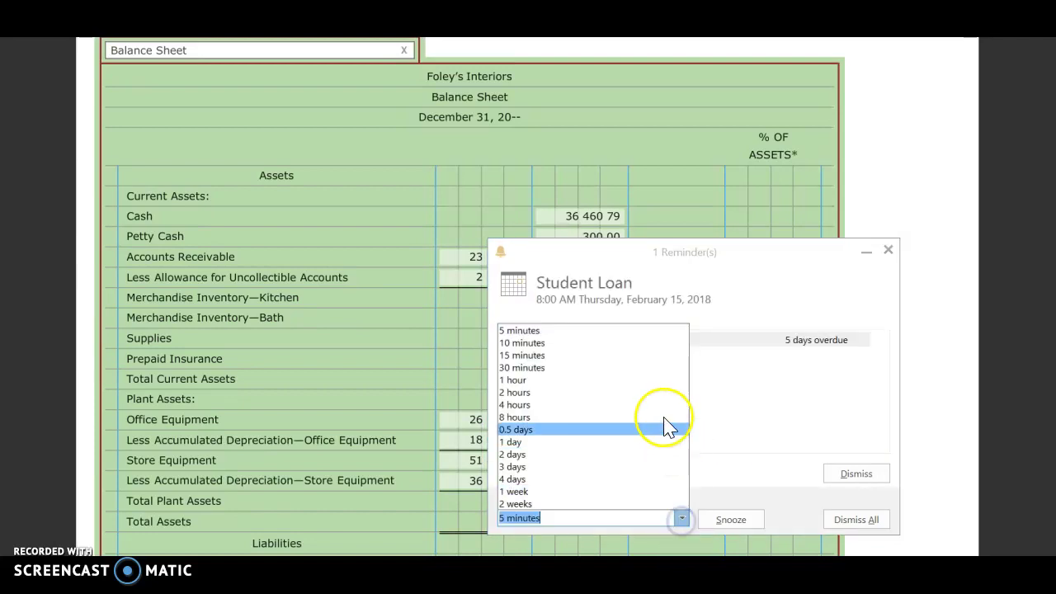
left_click(652, 367)
left_click(728, 520)
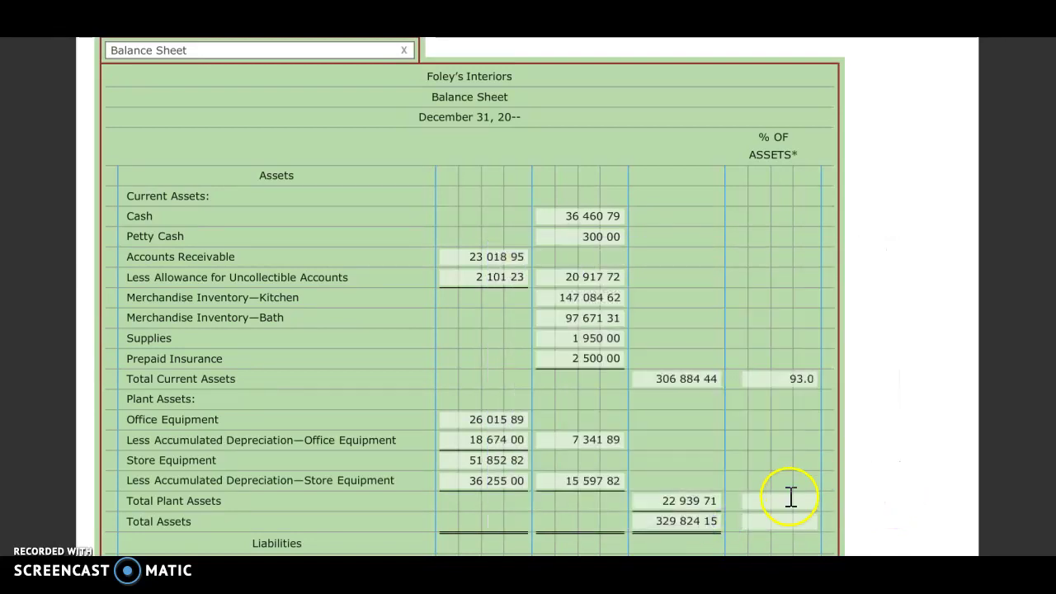
Enter 7.0 for Total Plant Assets and 100.0 for Total Assets.
left_click(791, 499)
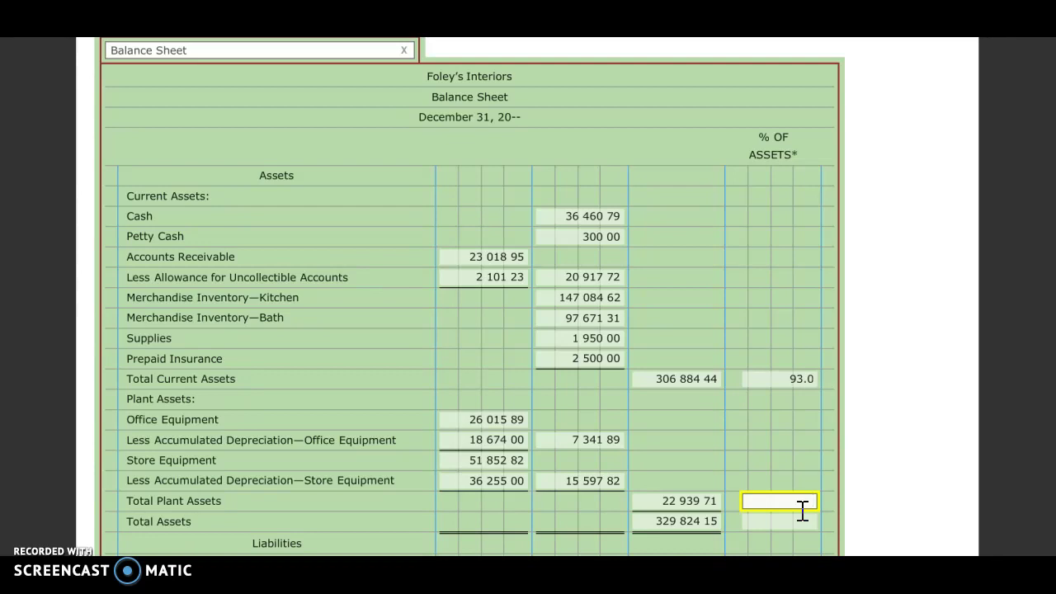
left_click(804, 543)
type(".0")
left_click(703, 441)
left_click(792, 522)
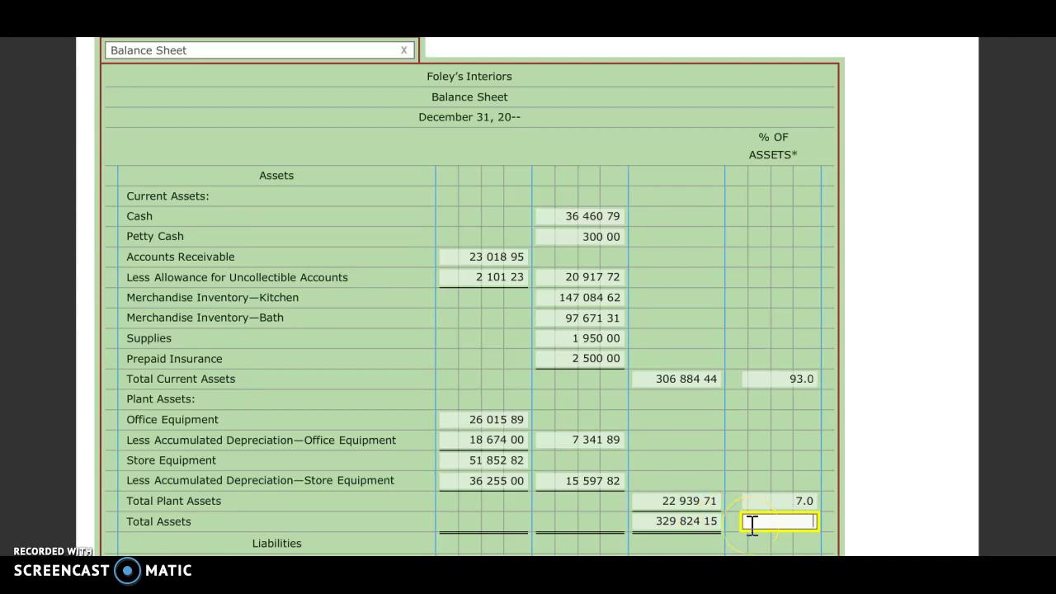
type("100.0")
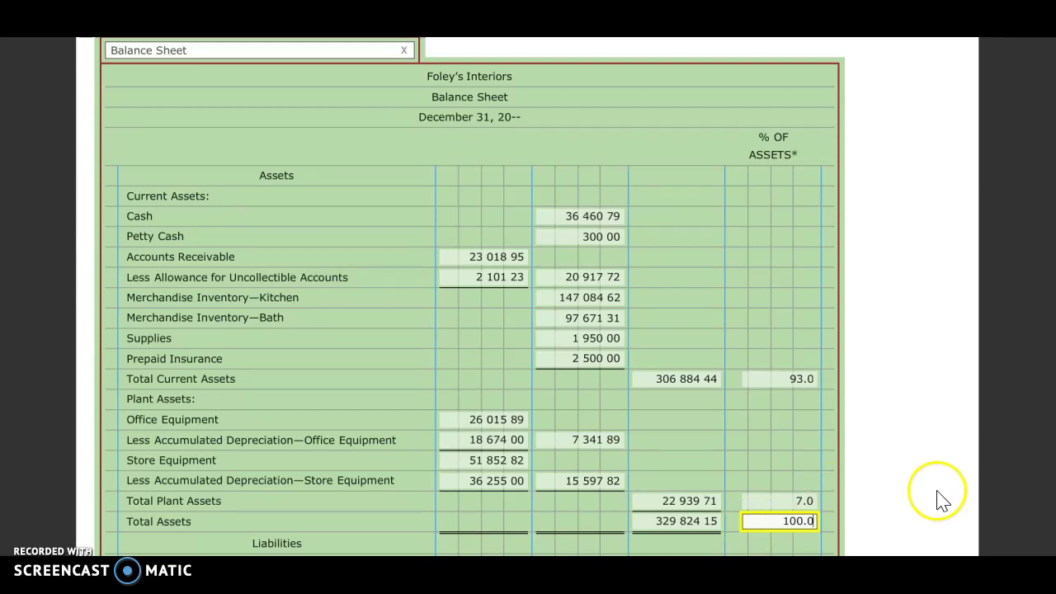
left_click(950, 428)
Enter 12.9 as the Total Liabilities percentage of assets.
scroll(955, 438, "down", 6)
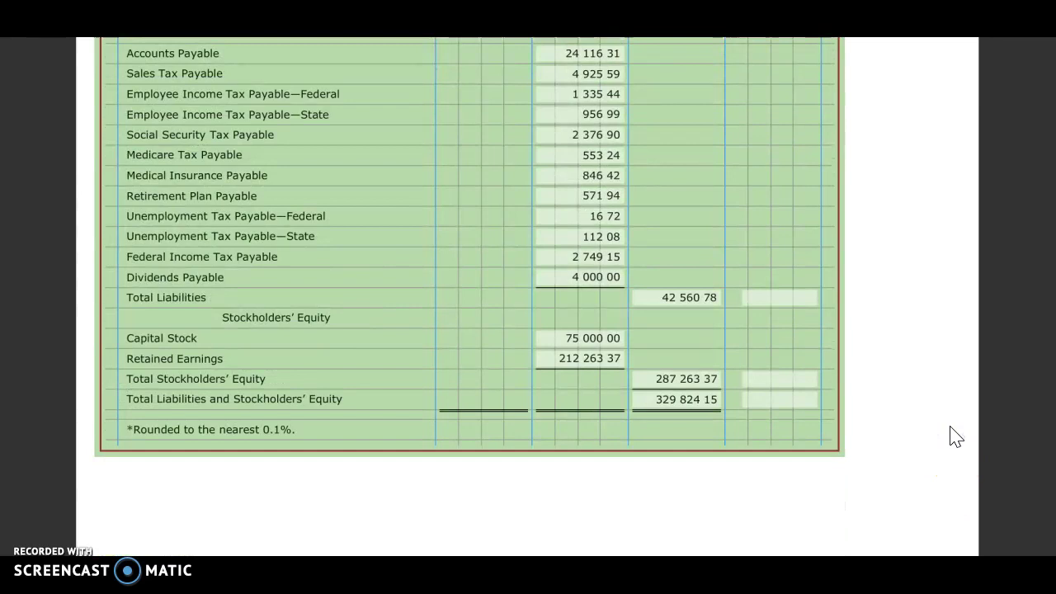
left_click(681, 305)
scroll(680, 309, "up", 1)
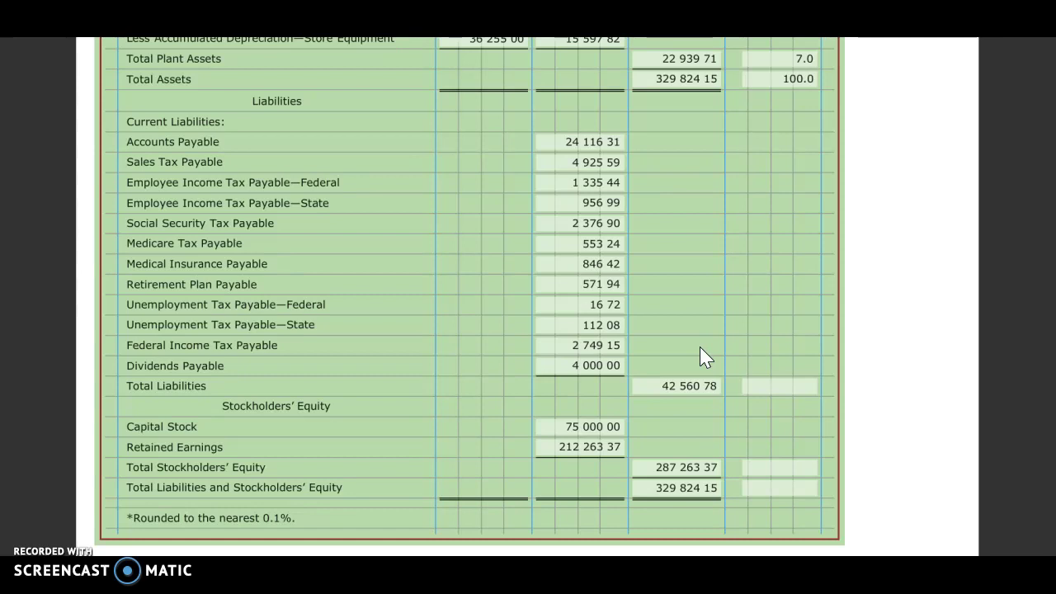
left_click(891, 273)
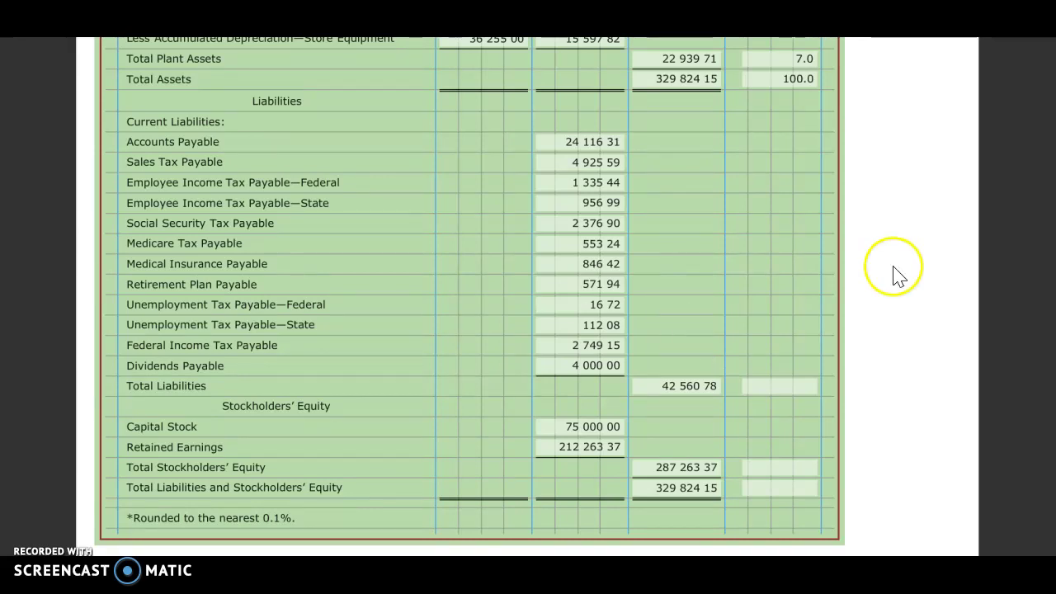
left_click(769, 394)
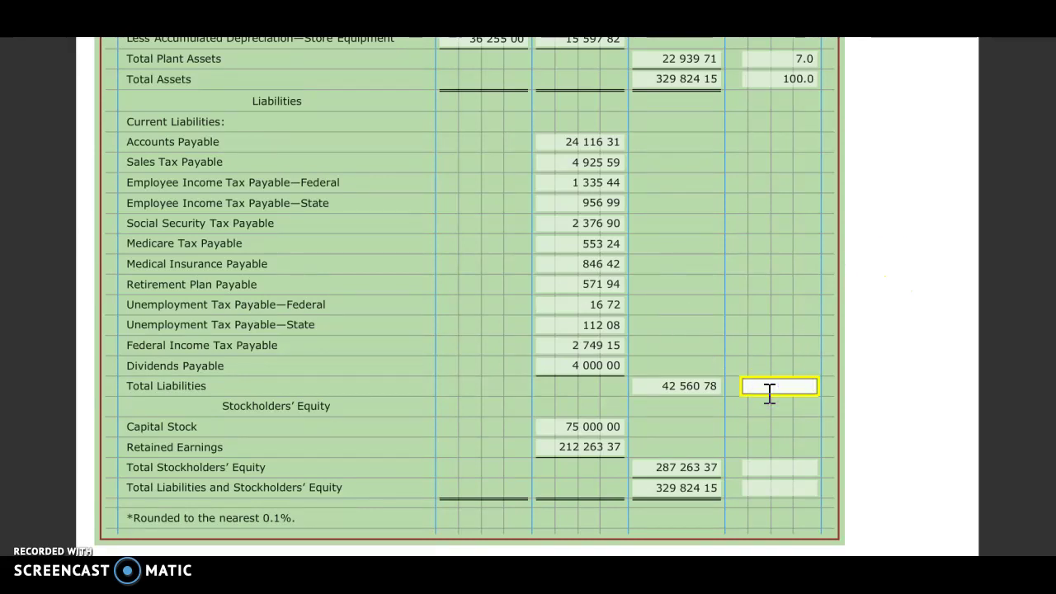
type("12.9")
left_click(788, 482)
Enter 87.1 for Total Stockholders' Equity and 100.0 for the combined total.
left_click(780, 467)
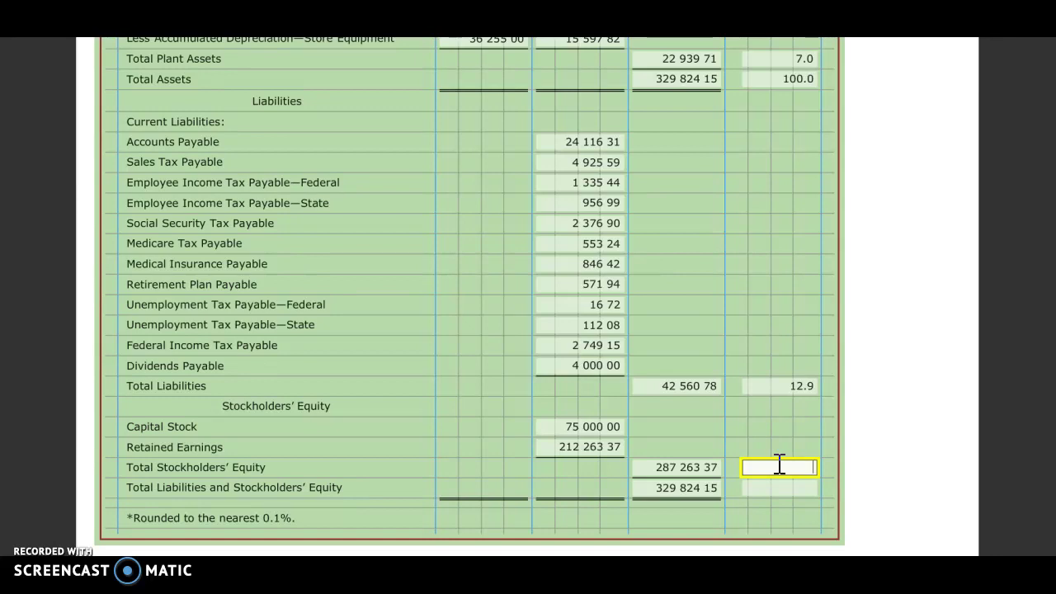
type("87.1")
left_click(779, 488)
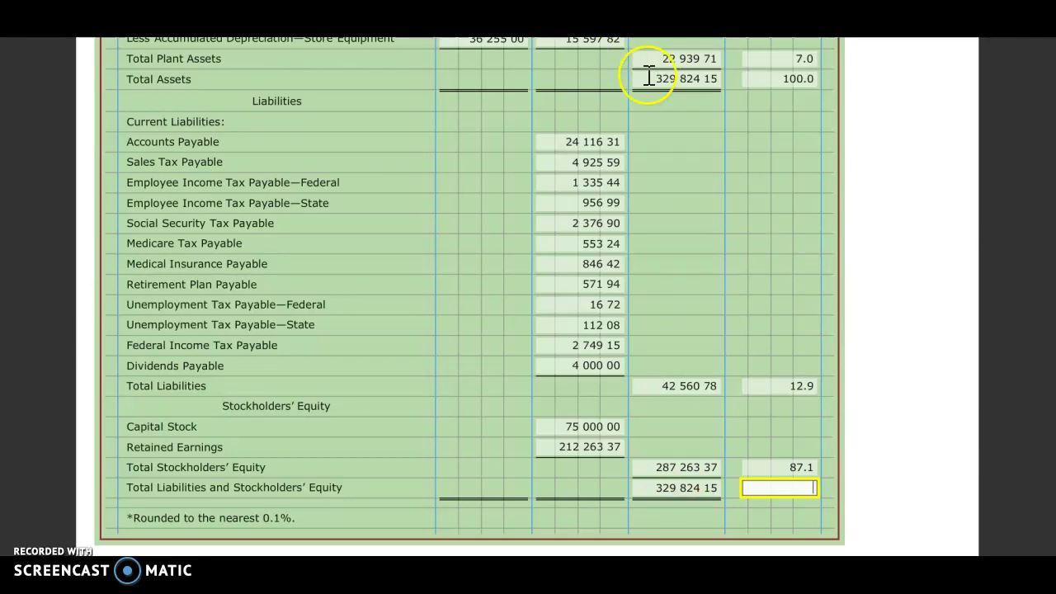
left_click(802, 487)
type("100.0")
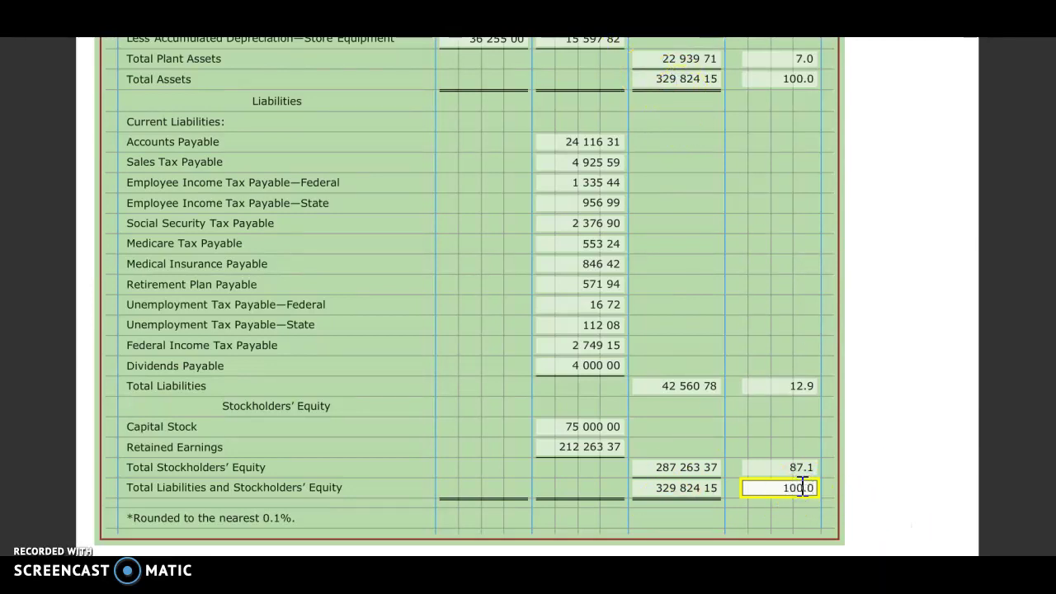
left_click(864, 479)
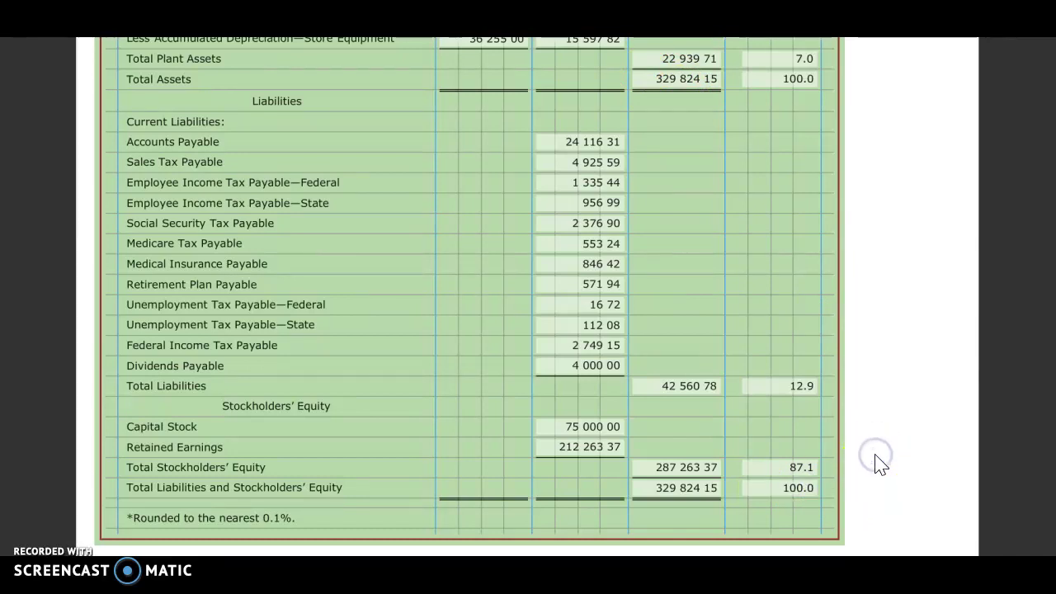
scroll(881, 464, "up", 5)
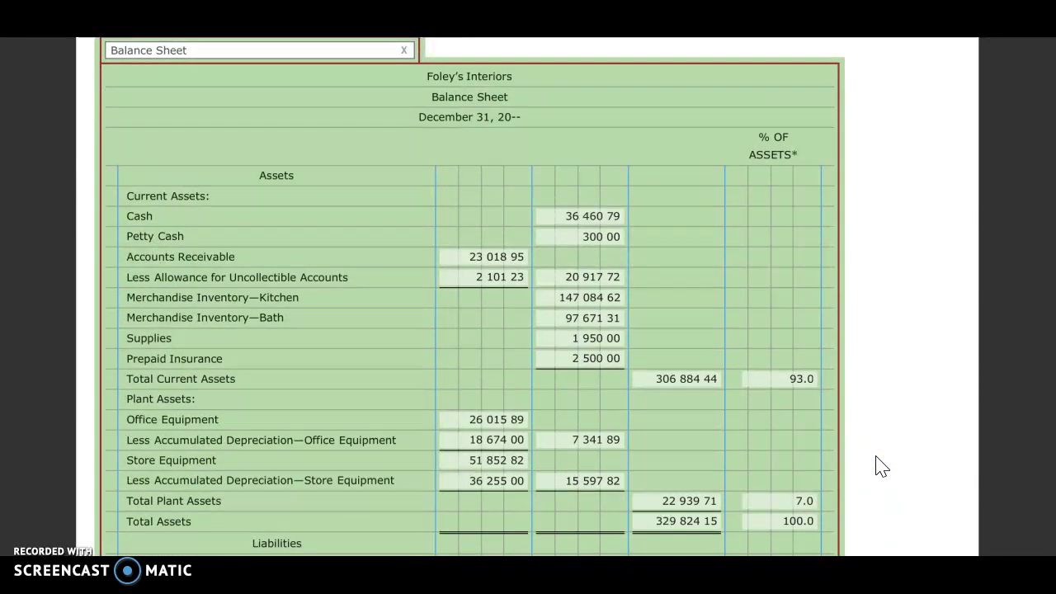
left_click_drag(878, 474, 776, 459)
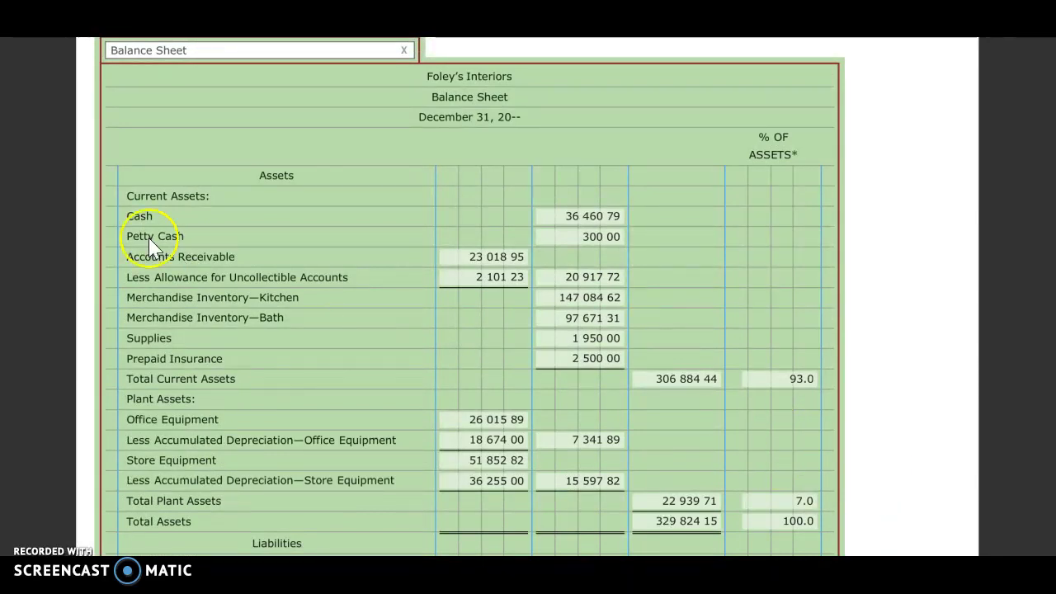